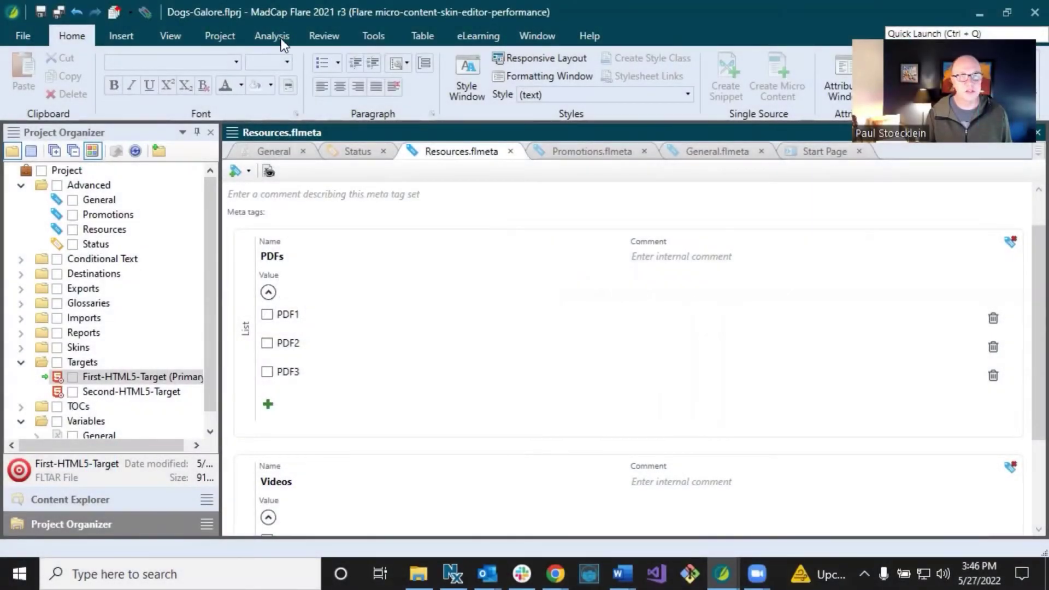
Open the Used Meta Tags report and examine its copyright entry and the Authors entry for Boxers.htm
{"action": "left_click", "coordinate": [269, 37]}
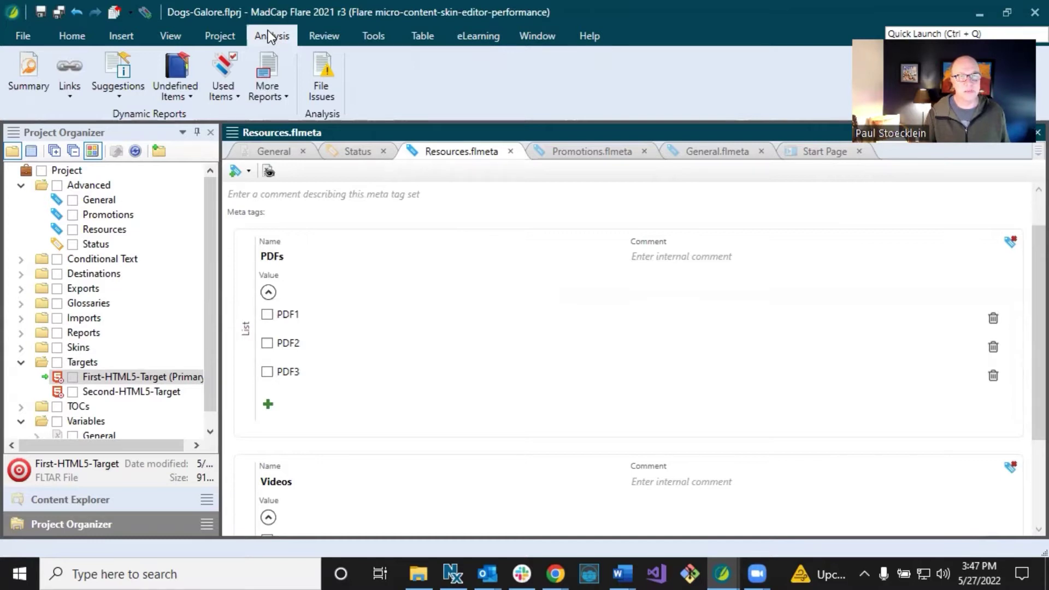
{"action": "left_click", "coordinate": [238, 96]}
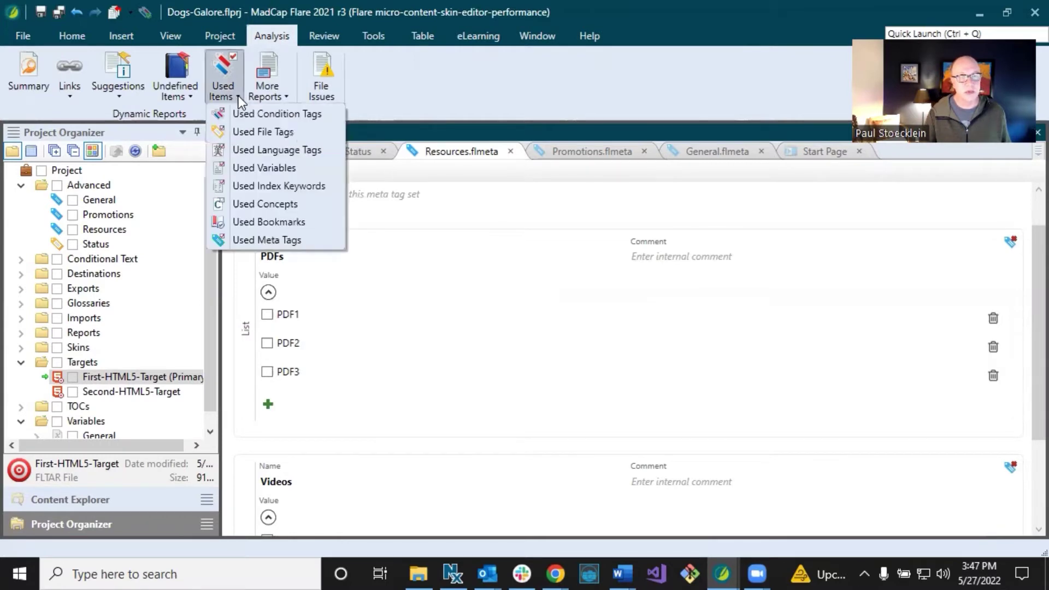
{"action": "left_click", "coordinate": [271, 241]}
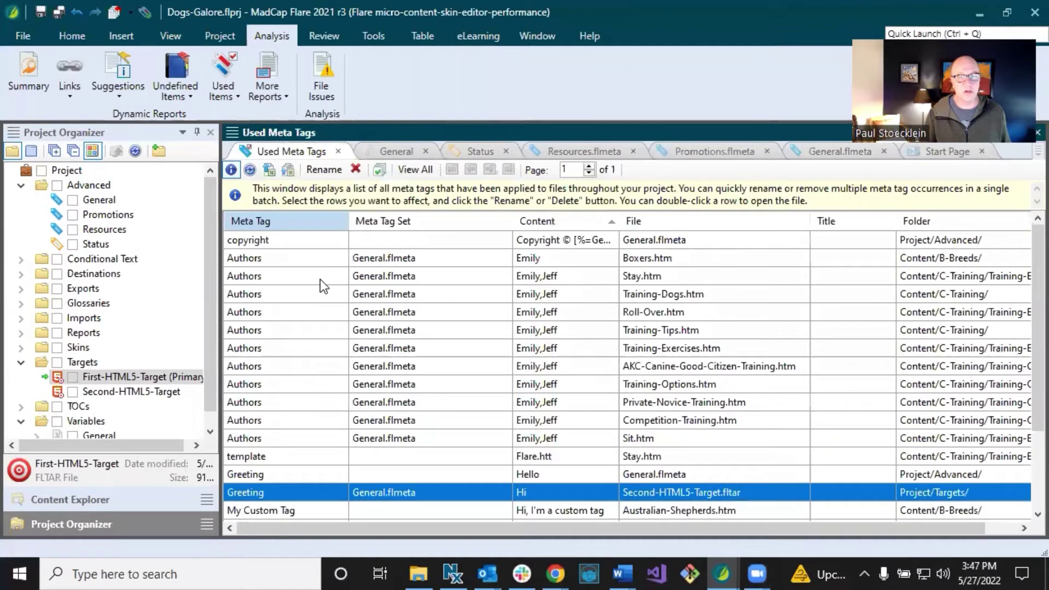
{"action": "left_click", "coordinate": [279, 242]}
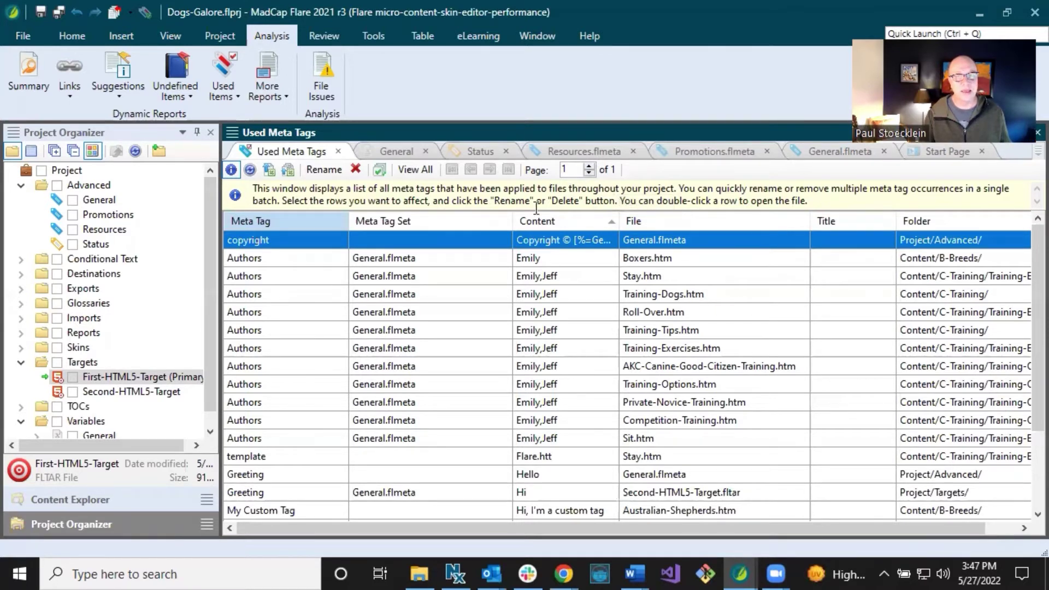
{"action": "left_click", "coordinate": [242, 263]}
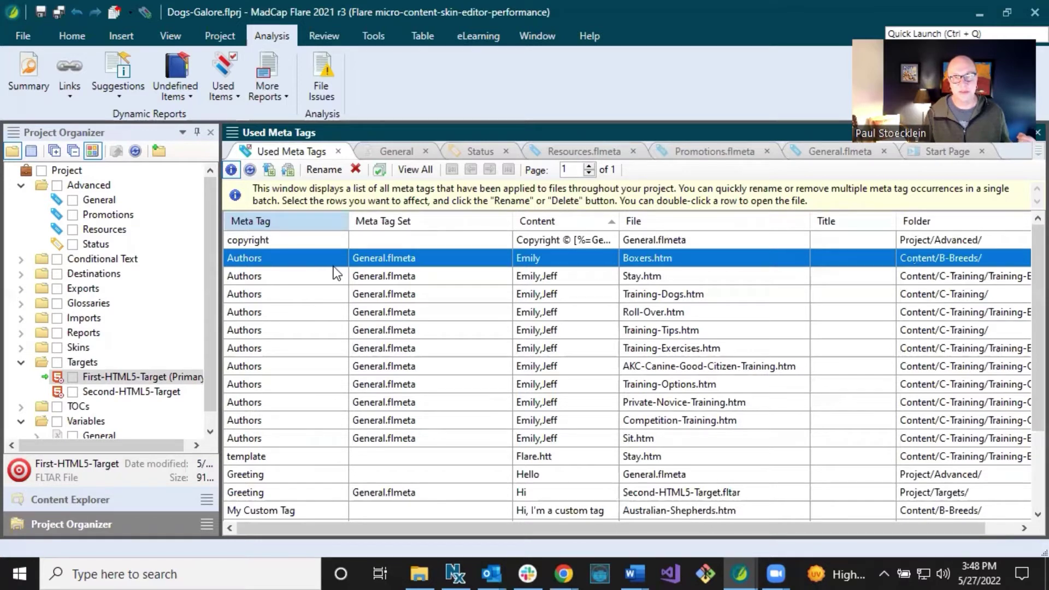
Show all used meta tags in one list, return to the paged view, and select the copyright entry
{"action": "left_click", "coordinate": [408, 170]}
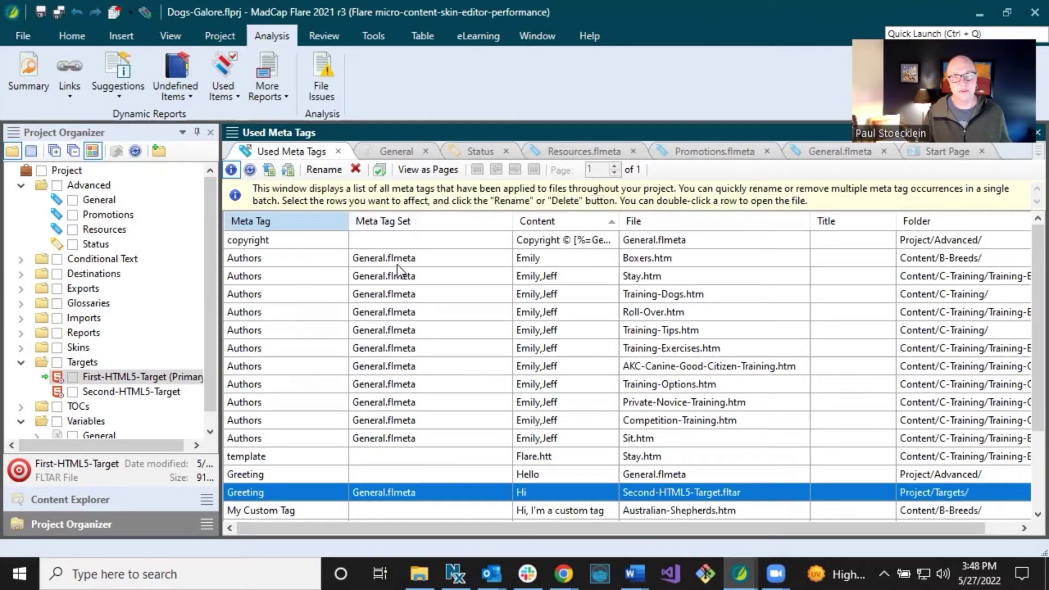
{"action": "left_click", "coordinate": [427, 172]}
{"action": "left_click", "coordinate": [297, 242]}
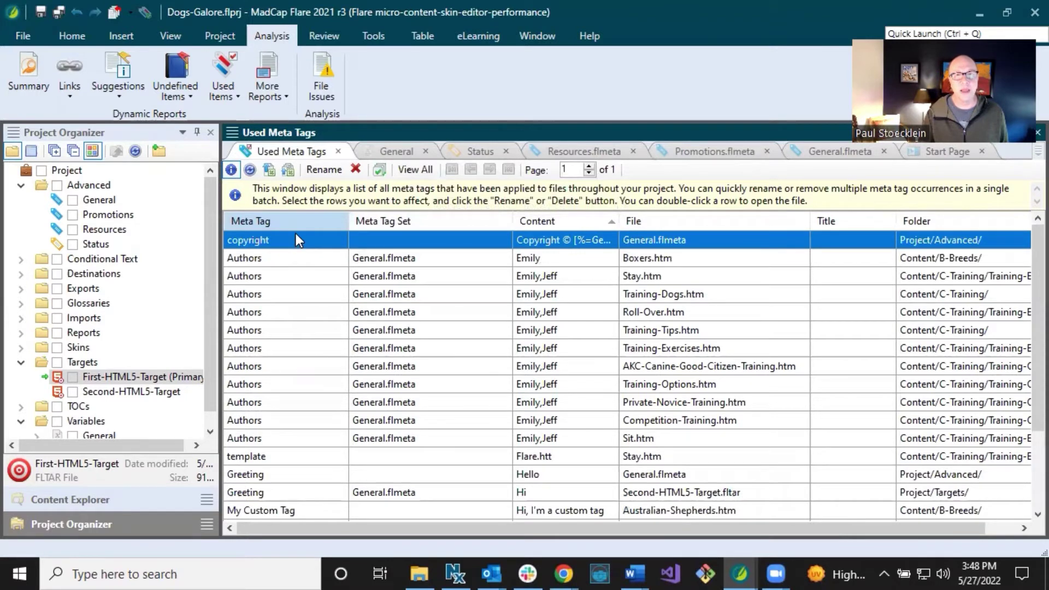
Run the Unused Items report for unused meta tags, and run the Duplicate Meta Tags report
{"action": "left_click", "coordinate": [275, 85]}
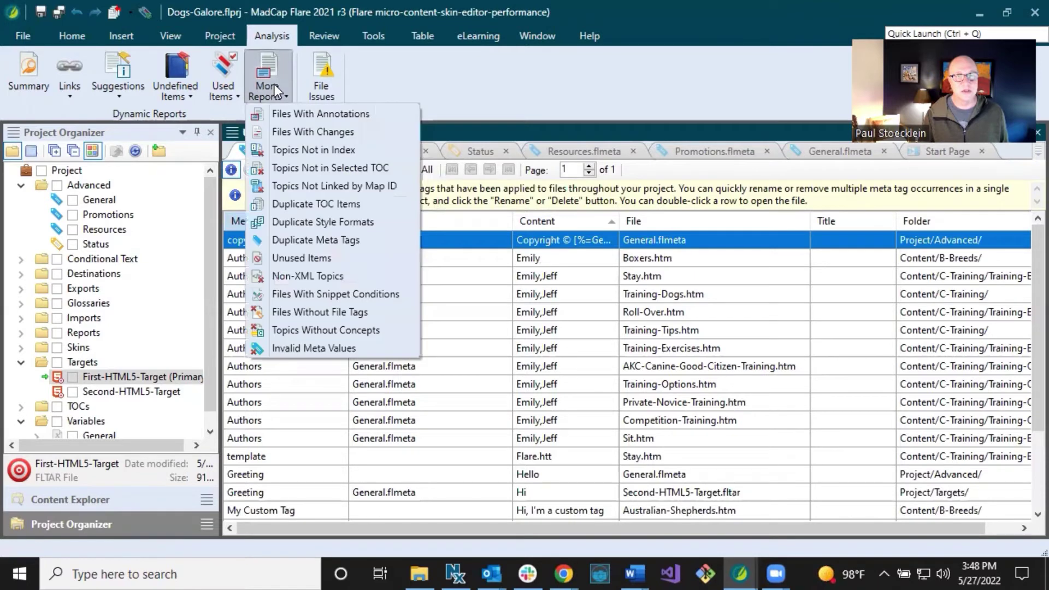
{"action": "left_click", "coordinate": [297, 258]}
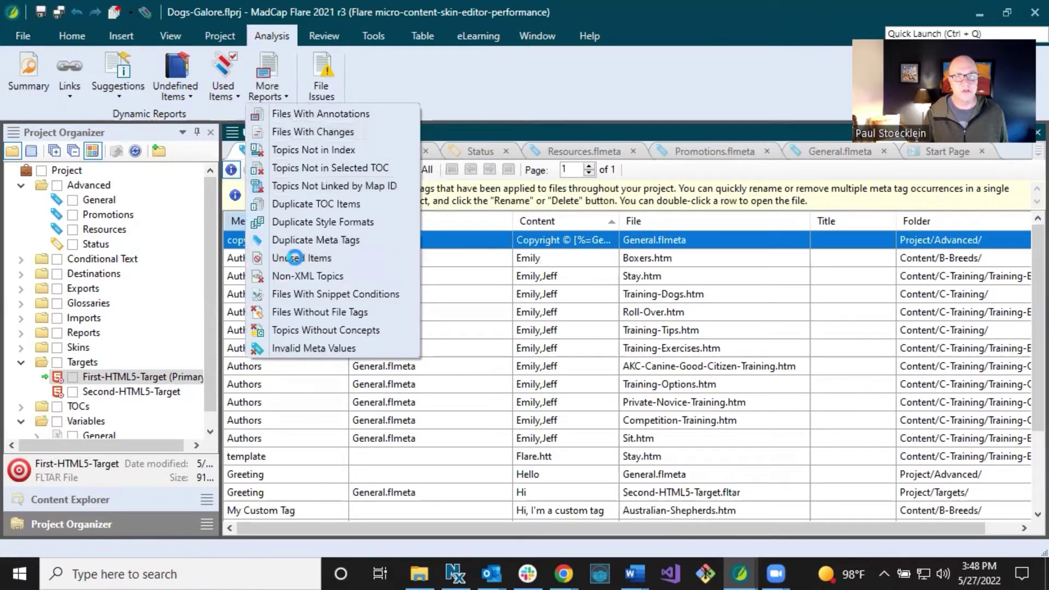
{"action": "left_click", "coordinate": [328, 176]}
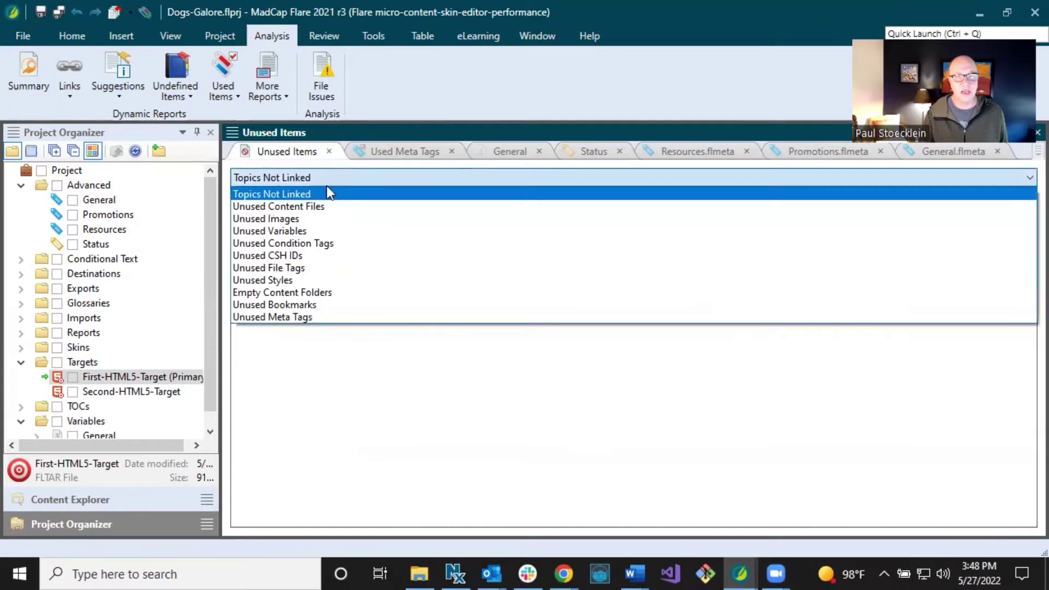
{"action": "left_click", "coordinate": [316, 318]}
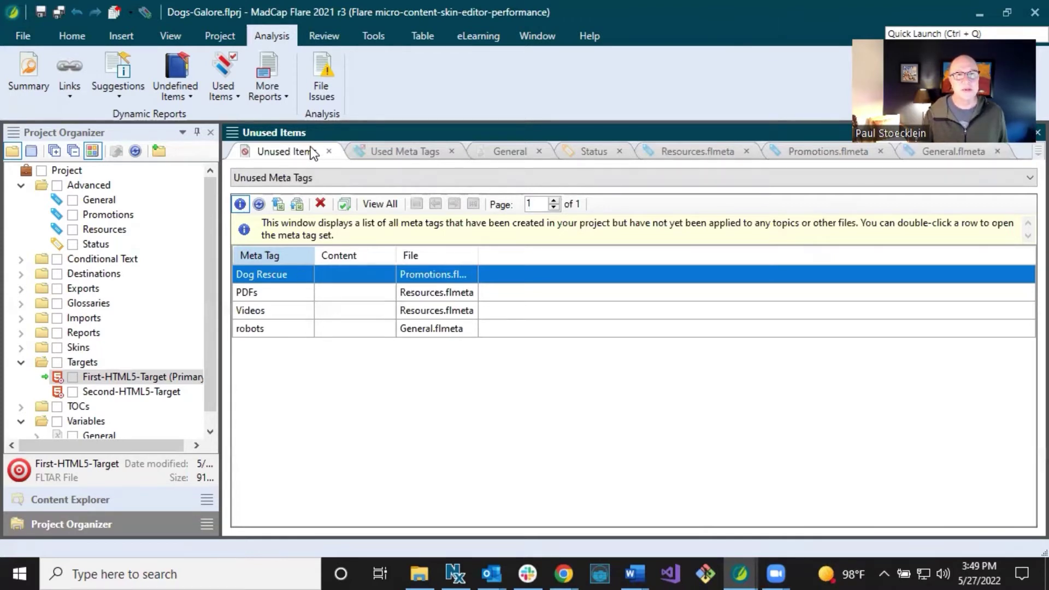
{"action": "left_click", "coordinate": [276, 98]}
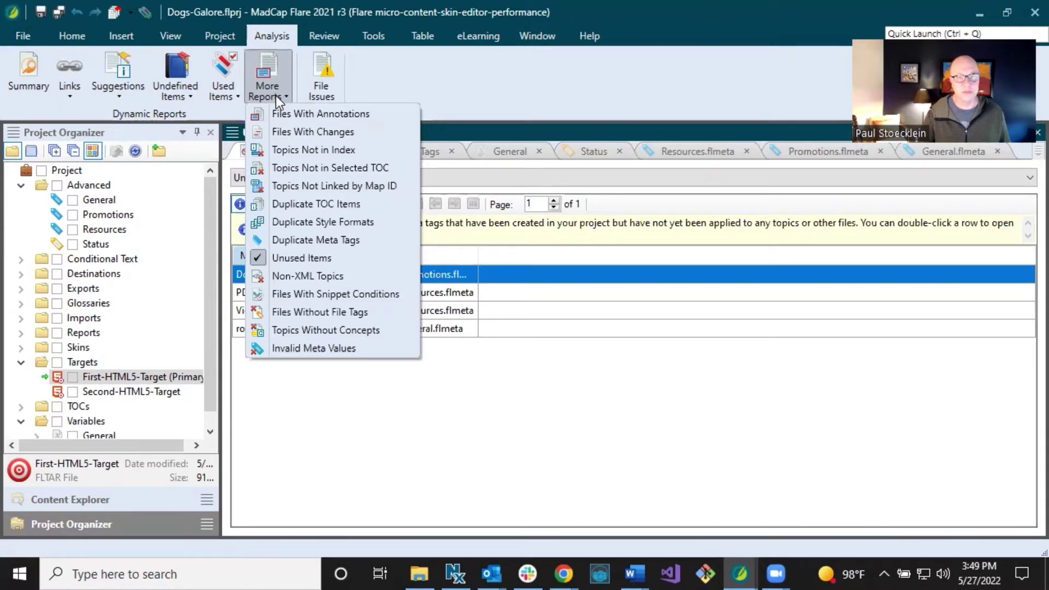
{"action": "left_click", "coordinate": [327, 242]}
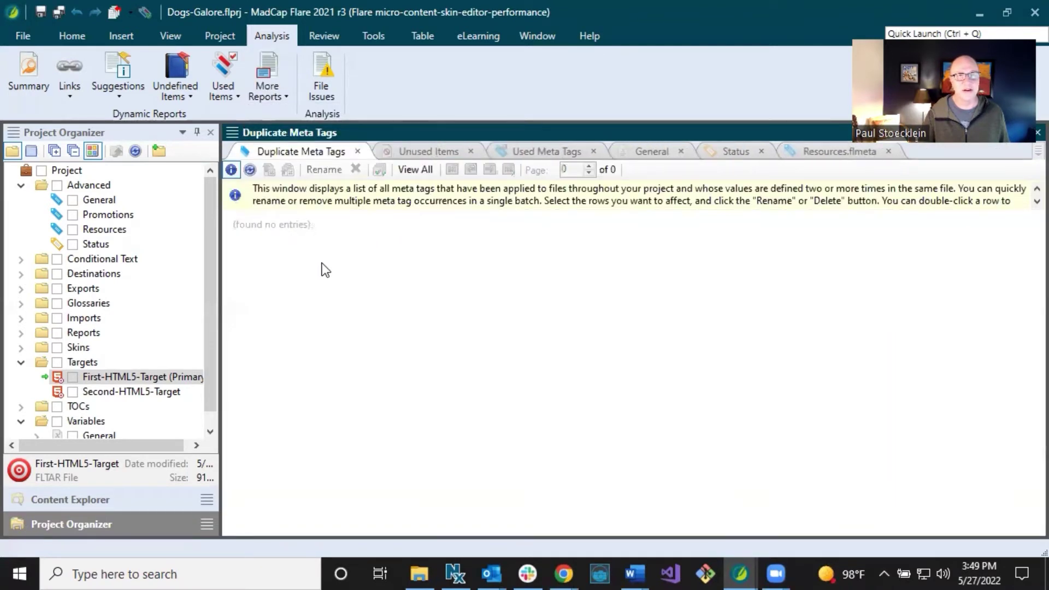
Examine the meta tag names in Resources.flmeta and General.flmeta for possible duplicates, and return to the Duplicate Meta Tags report
{"action": "left_click", "coordinate": [804, 151]}
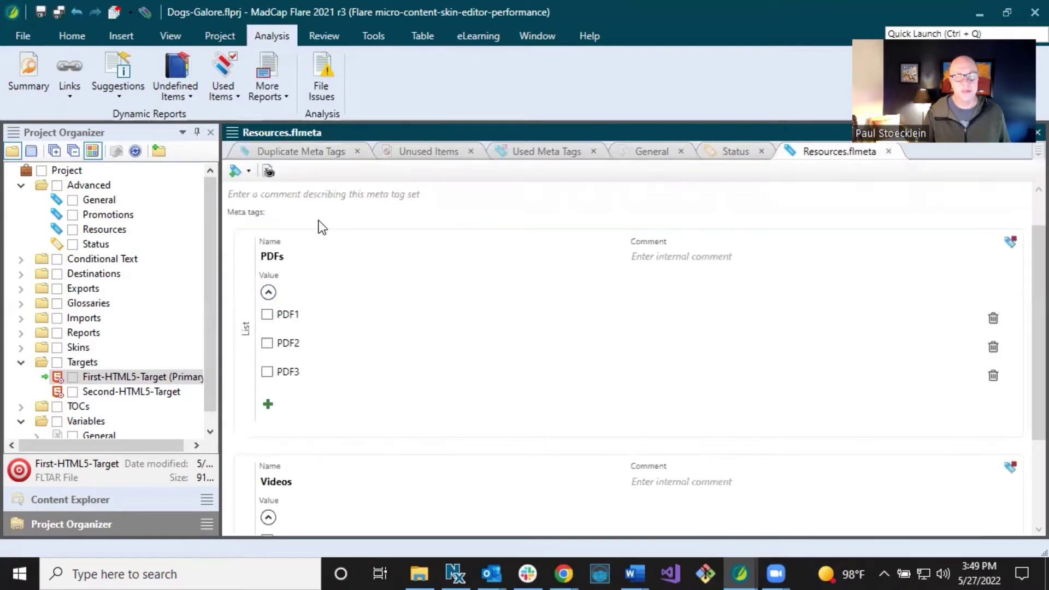
{"action": "double_click", "coordinate": [264, 257]}
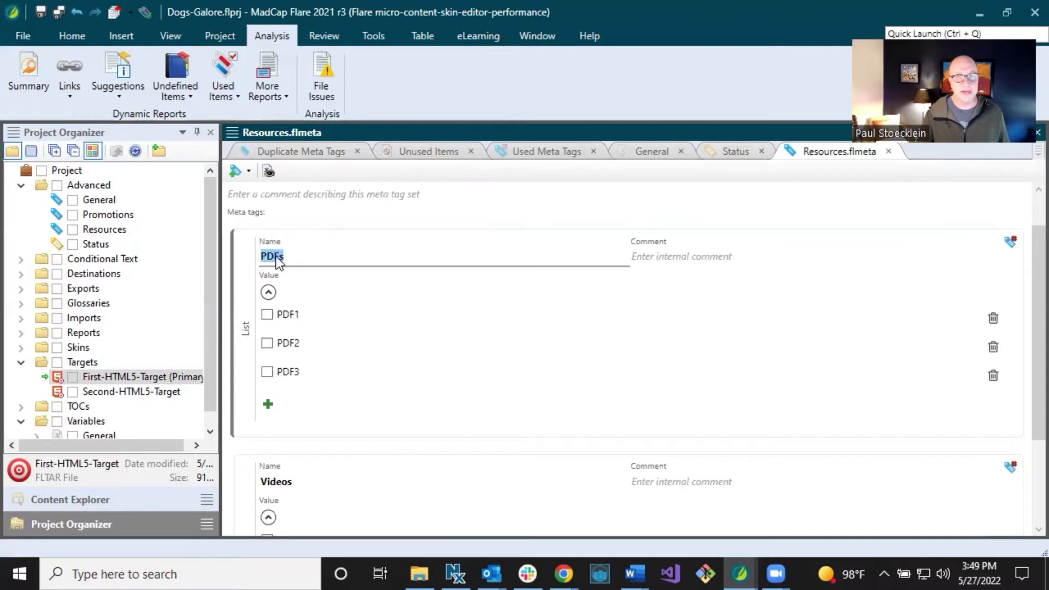
{"action": "left_click_drag", "start_coordinate": [295, 256], "coordinate": [256, 260]}
{"action": "left_click", "coordinate": [291, 216]}
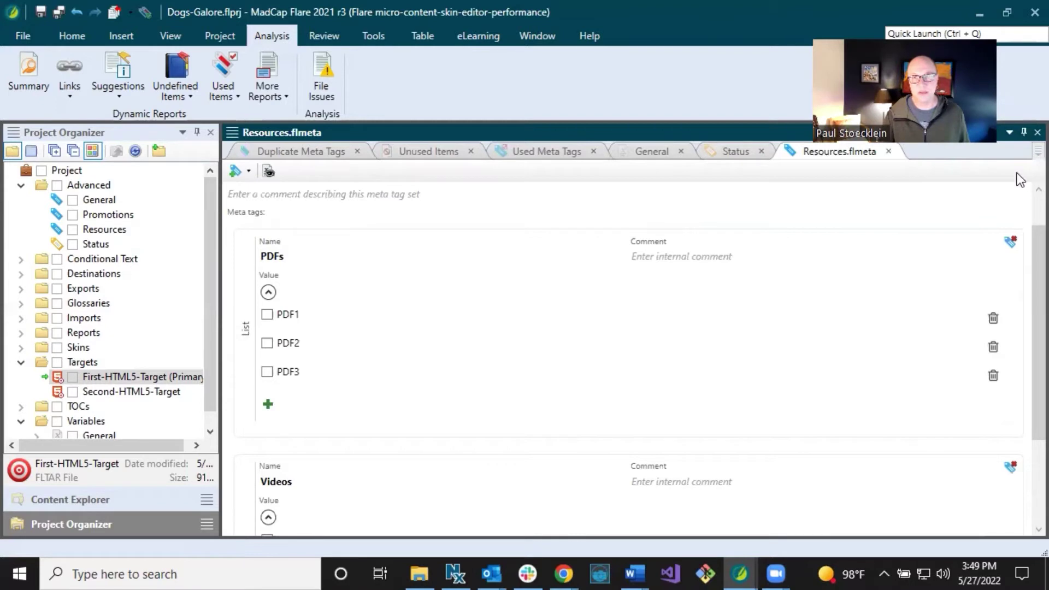
{"action": "left_click", "coordinate": [1038, 152]}
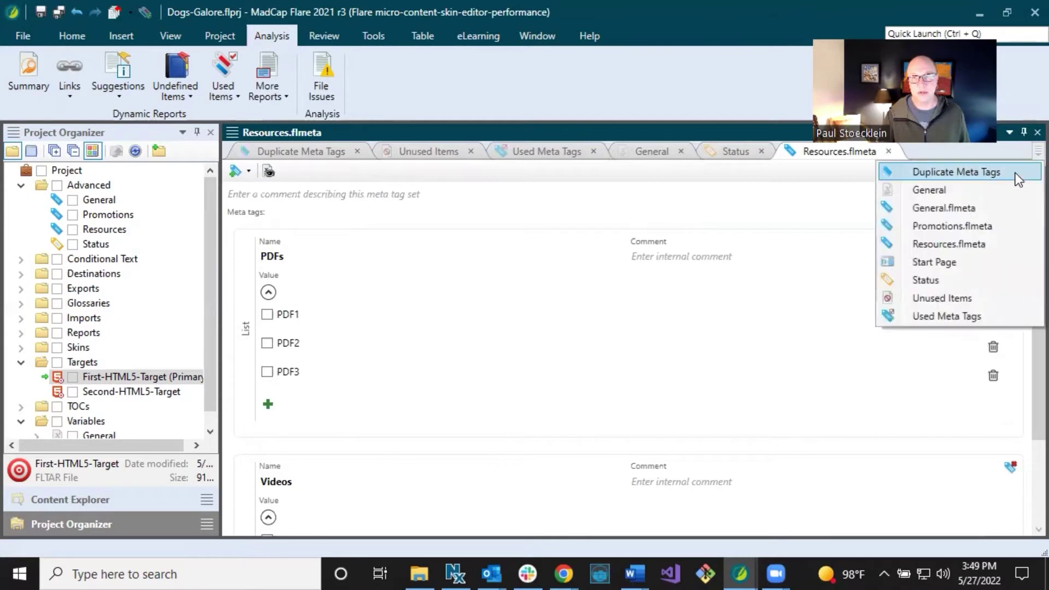
{"action": "left_click", "coordinate": [976, 208]}
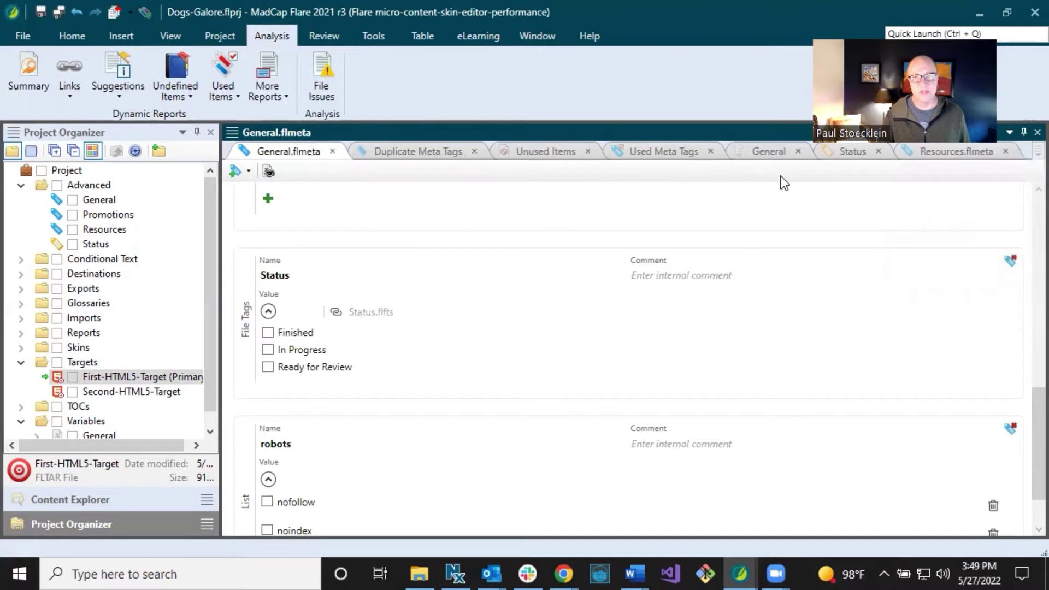
{"action": "left_click", "coordinate": [934, 155]}
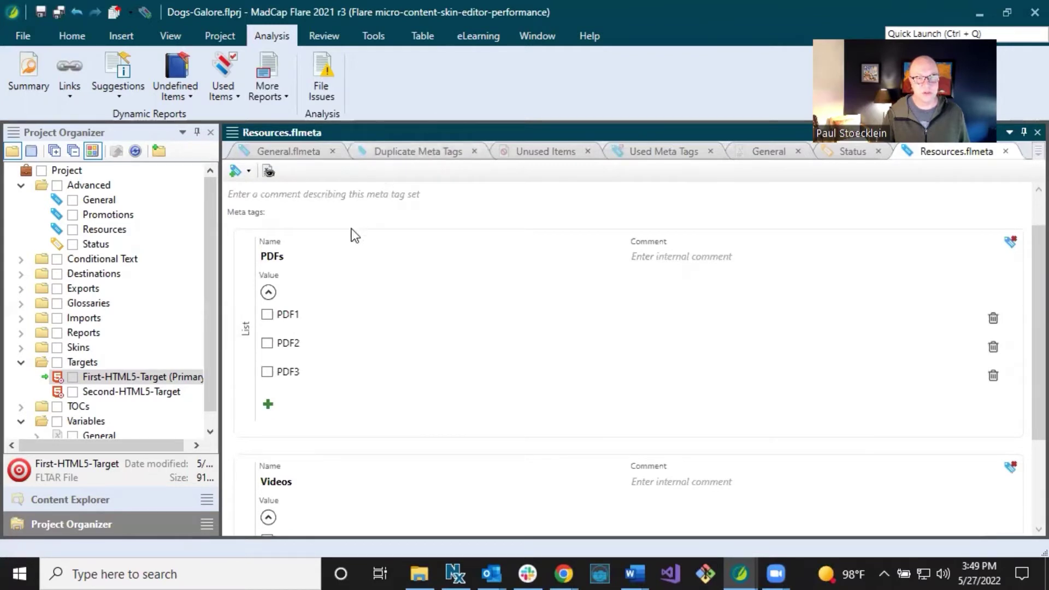
{"action": "left_click", "coordinate": [398, 156]}
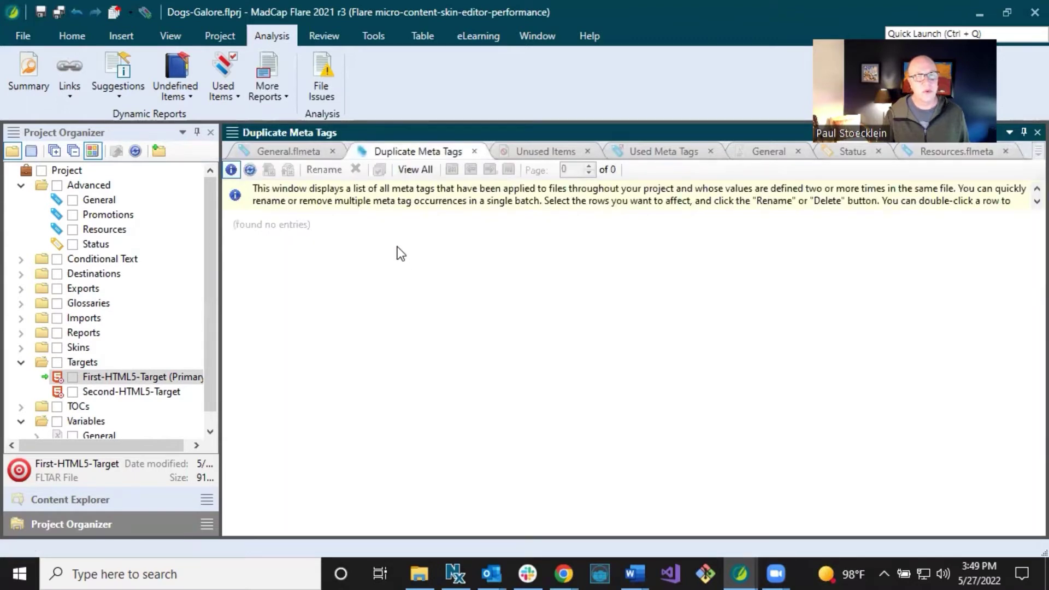
Run the Invalid Meta Values report and the Undefined Meta Tags report
{"action": "left_click", "coordinate": [267, 98]}
{"action": "left_click", "coordinate": [266, 98]}
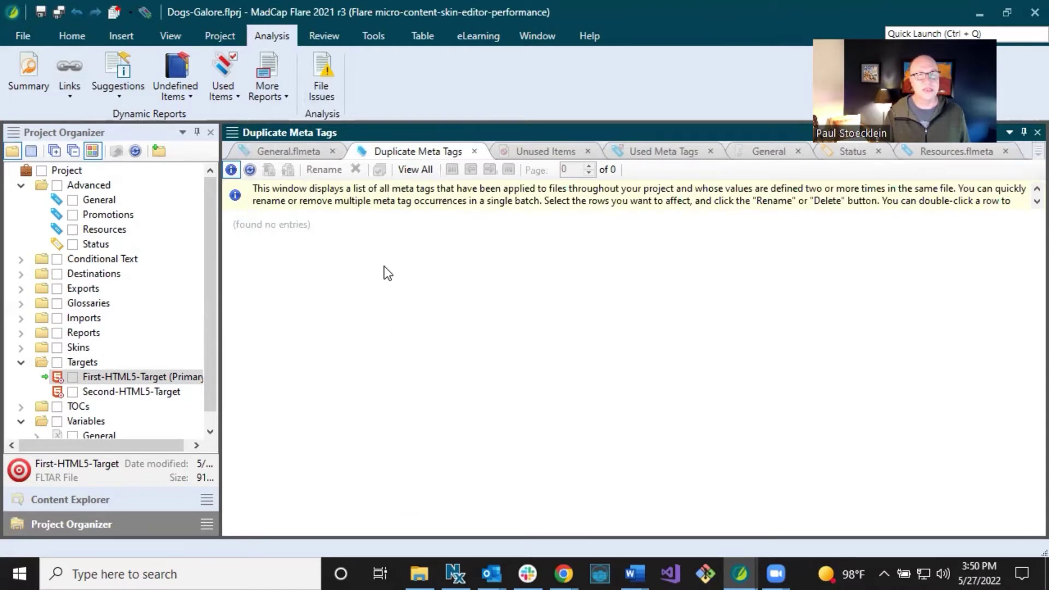
{"action": "left_click", "coordinate": [265, 84]}
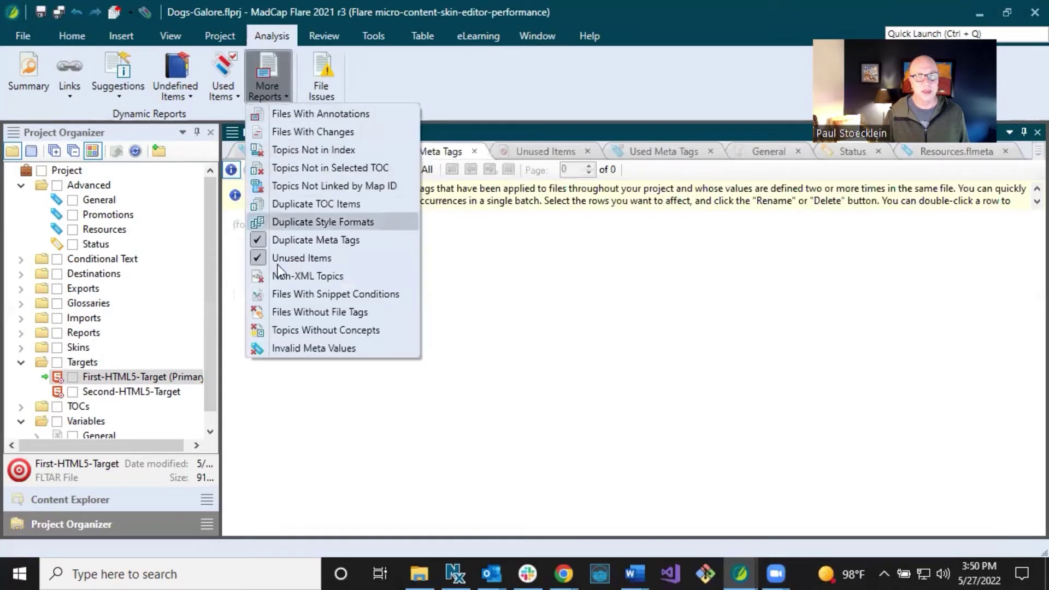
{"action": "left_click", "coordinate": [304, 346]}
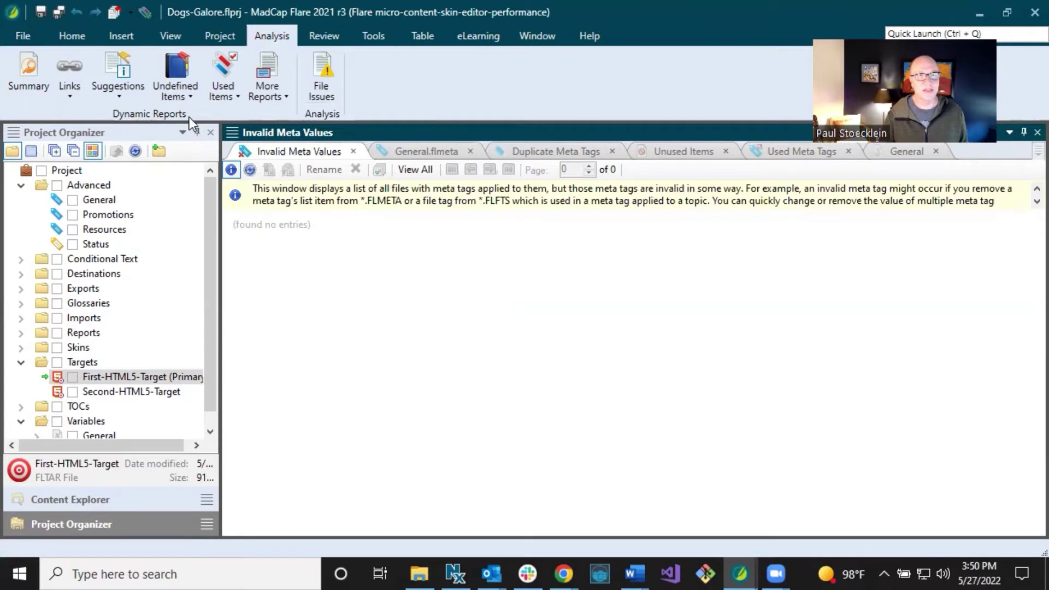
{"action": "left_click", "coordinate": [185, 98]}
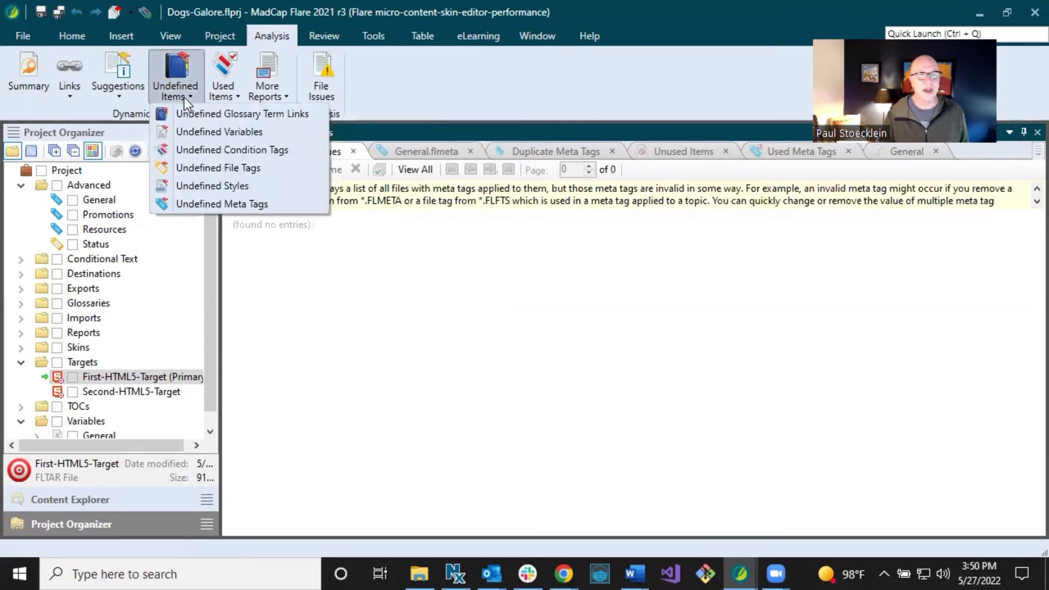
{"action": "left_click", "coordinate": [219, 203]}
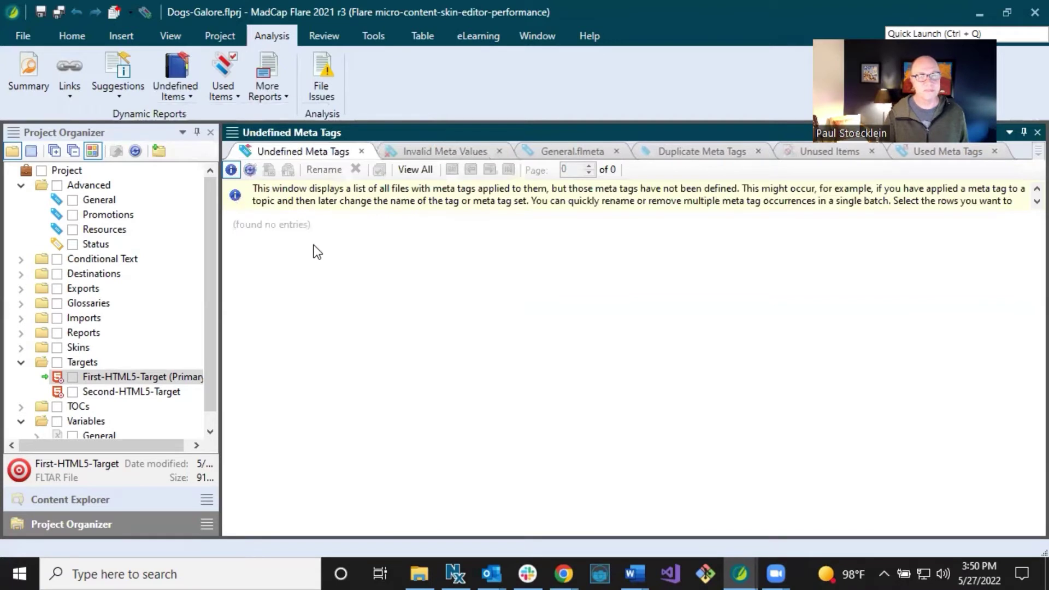
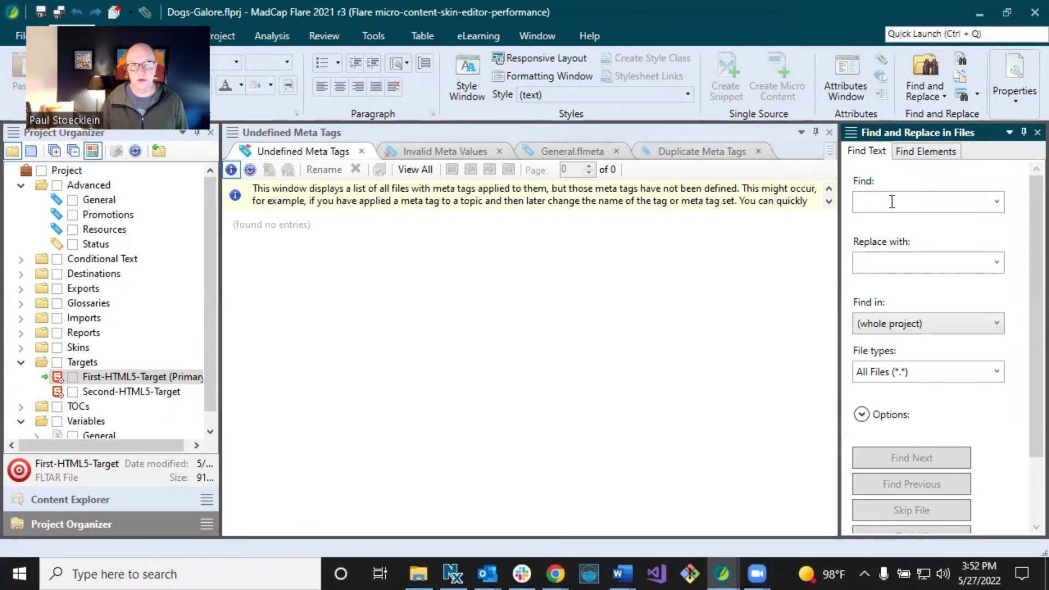
Examine the General Meta Tag Set values in the properties of Training-Dogs.htm in the C-Training content folder, and close the properties
{"action": "left_click", "coordinate": [68, 499]}
{"action": "left_click", "coordinate": [20, 203]}
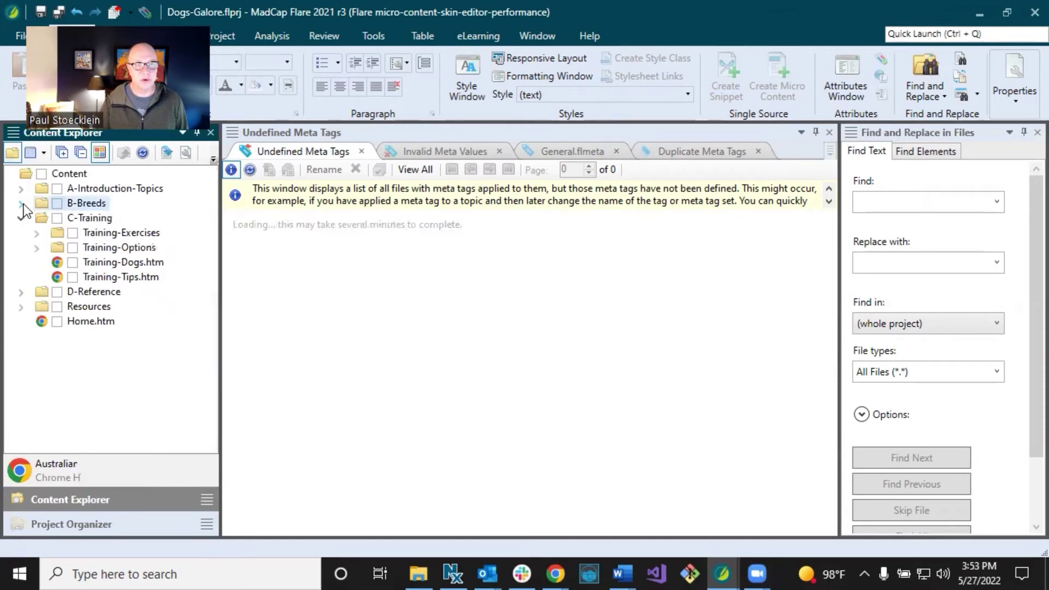
{"action": "left_click", "coordinate": [113, 261]}
{"action": "left_click", "coordinate": [87, 218]}
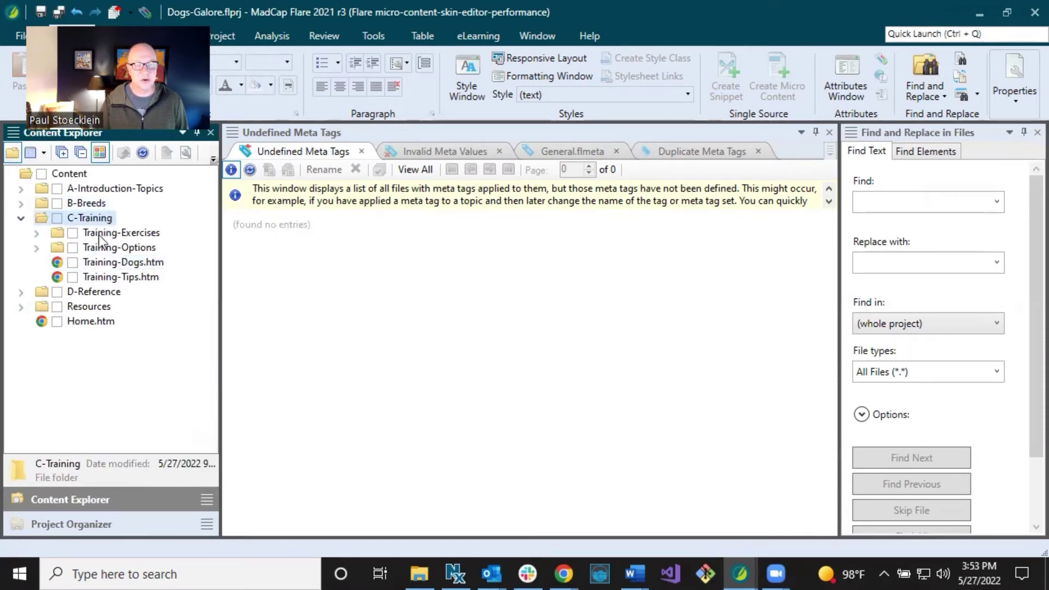
{"action": "left_click", "coordinate": [108, 264]}
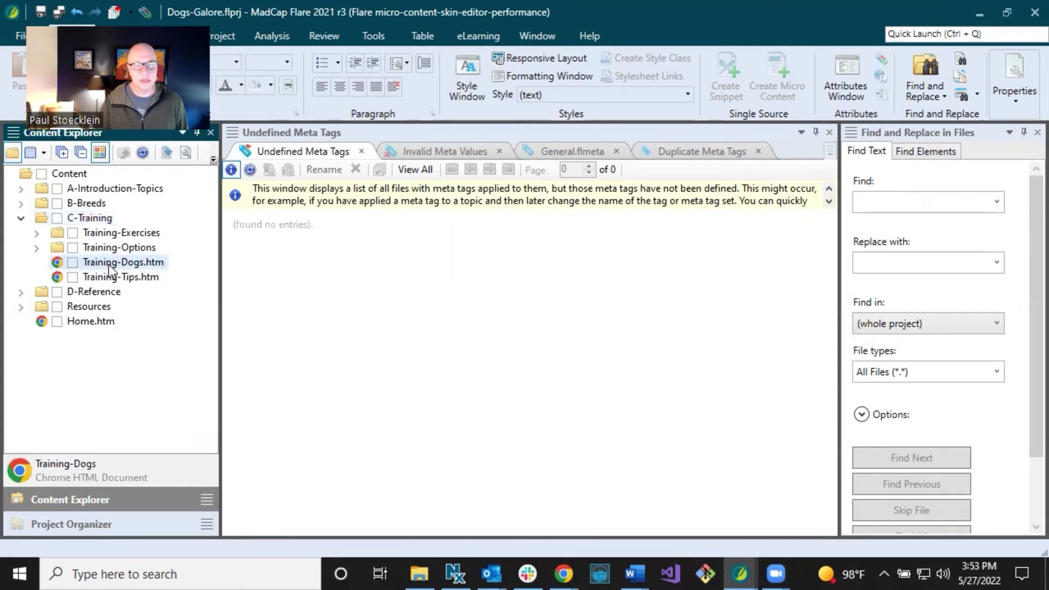
{"action": "right_click", "coordinate": [110, 264]}
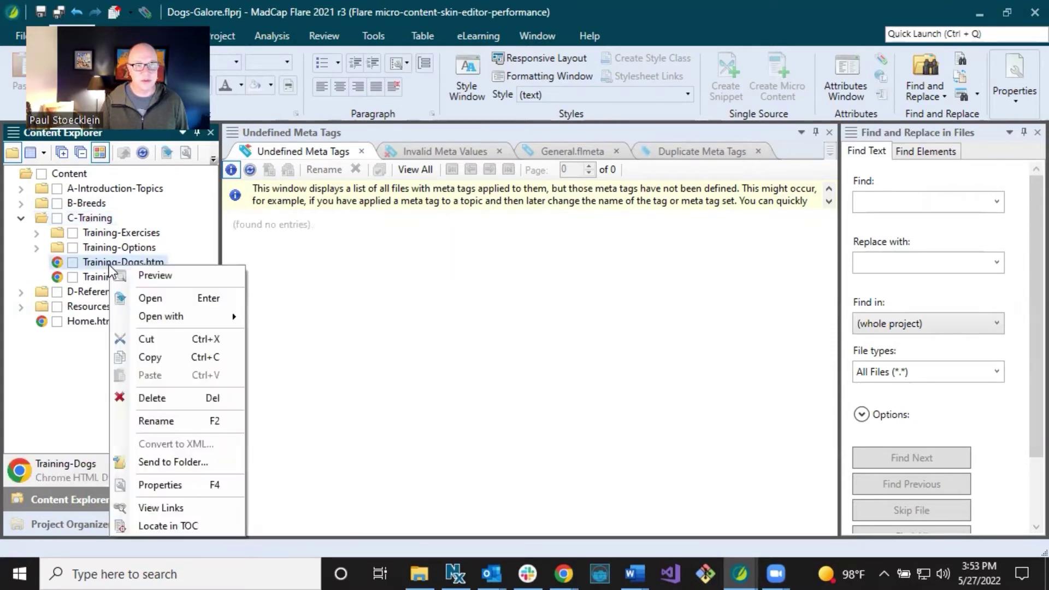
{"action": "left_click", "coordinate": [159, 485]}
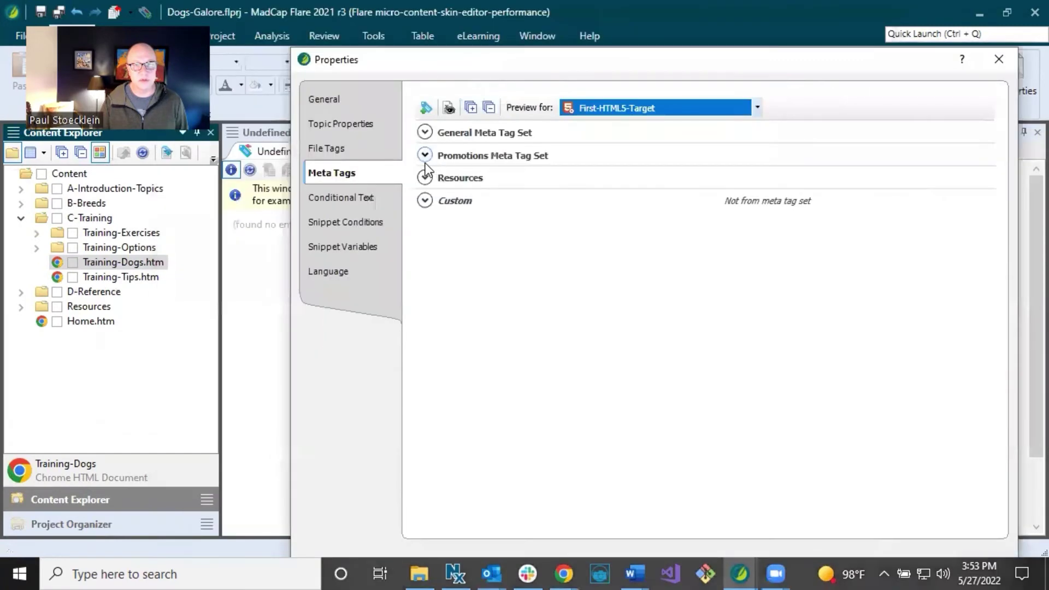
{"action": "left_click", "coordinate": [425, 134]}
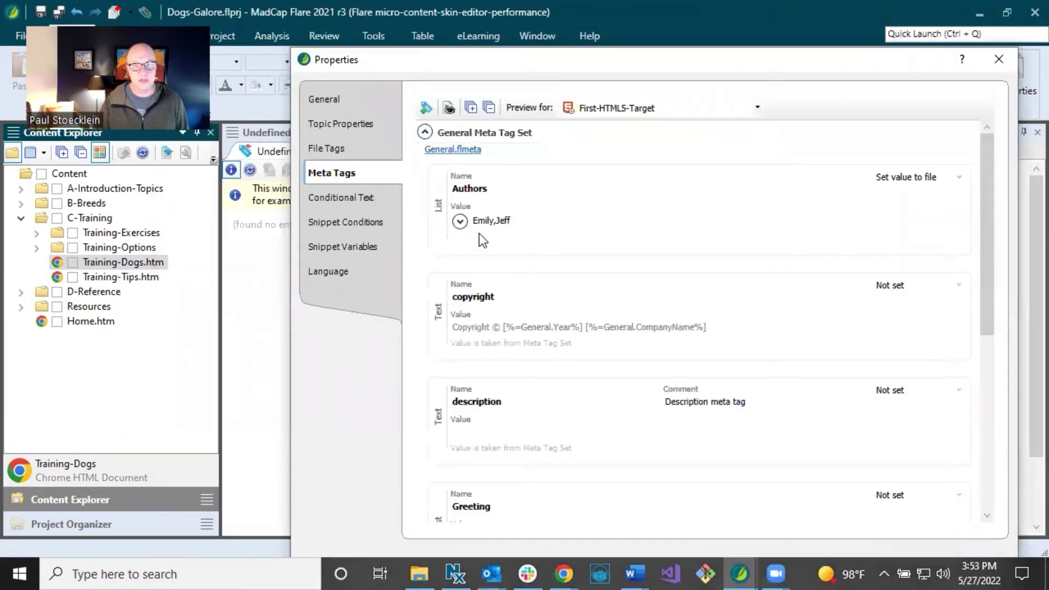
{"action": "left_click", "coordinate": [998, 60]}
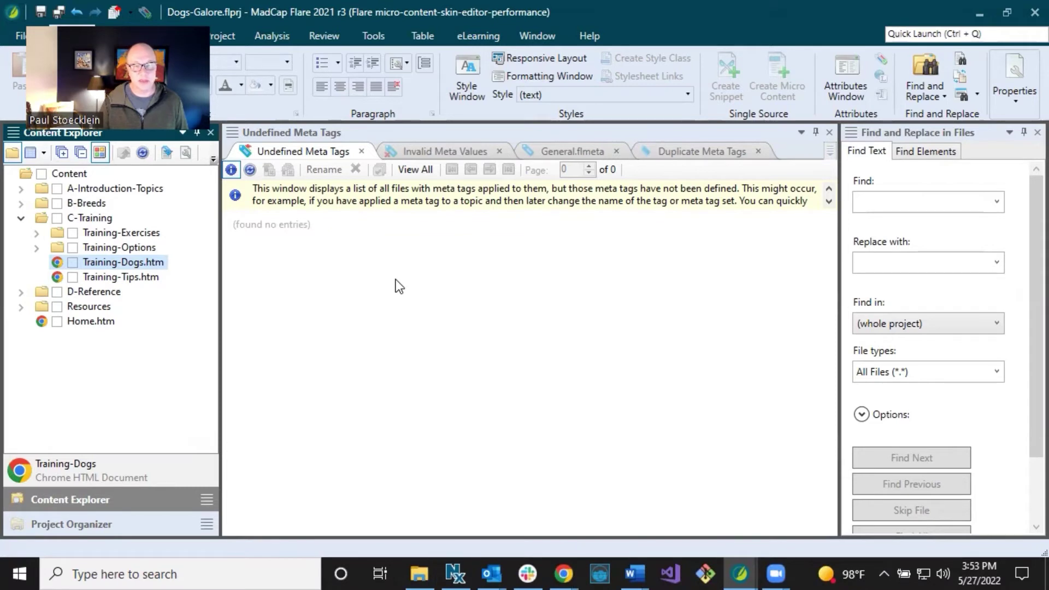
Open the Training-Dogs.htm topic and show its source code in the Text Editor
{"action": "double_click", "coordinate": [142, 266]}
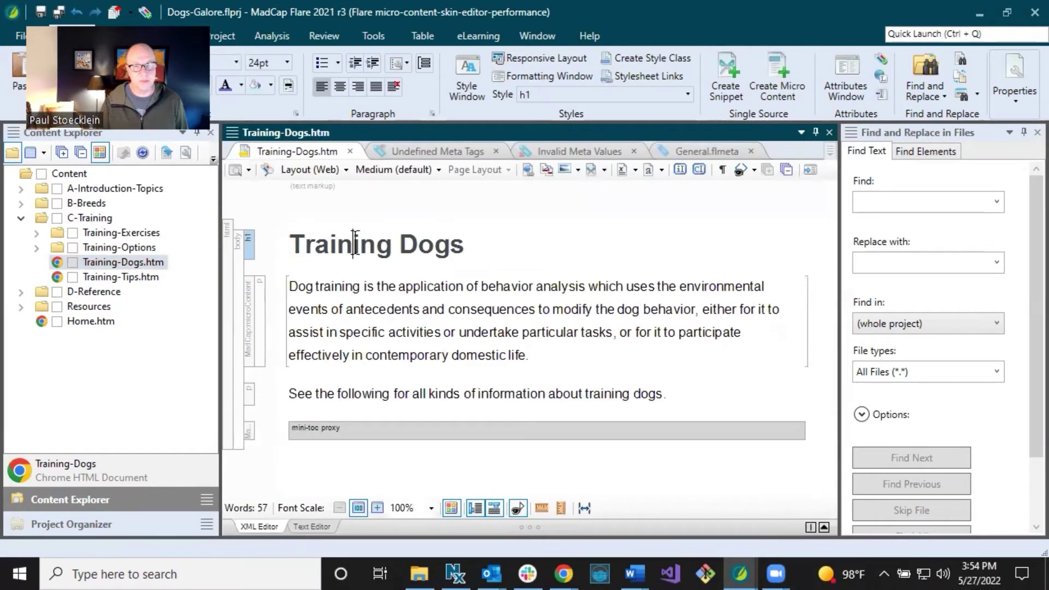
{"action": "left_click", "coordinate": [310, 526]}
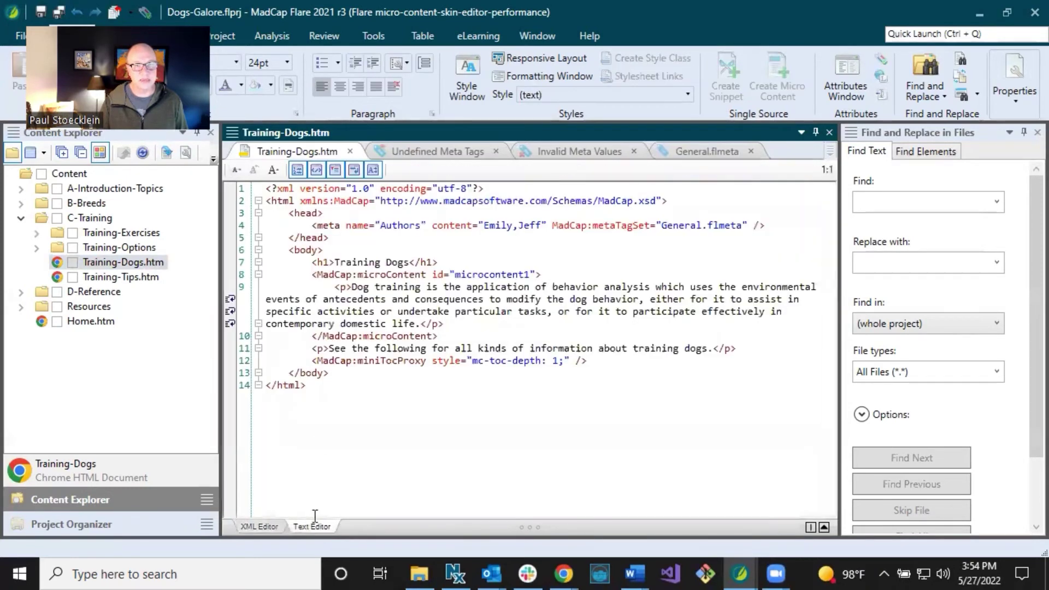
Copy the opening part of the Authors meta tag, up to its content value, from the source code and enter it as the text to find
{"action": "left_click_drag", "start_coordinate": [330, 238], "coordinate": [254, 217]}
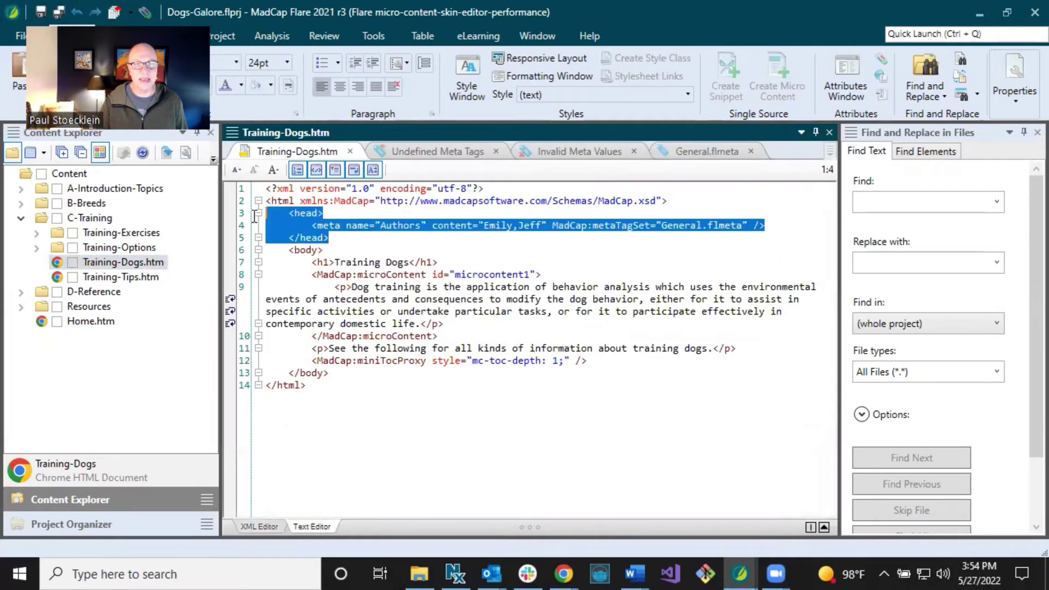
{"action": "left_click", "coordinate": [358, 238]}
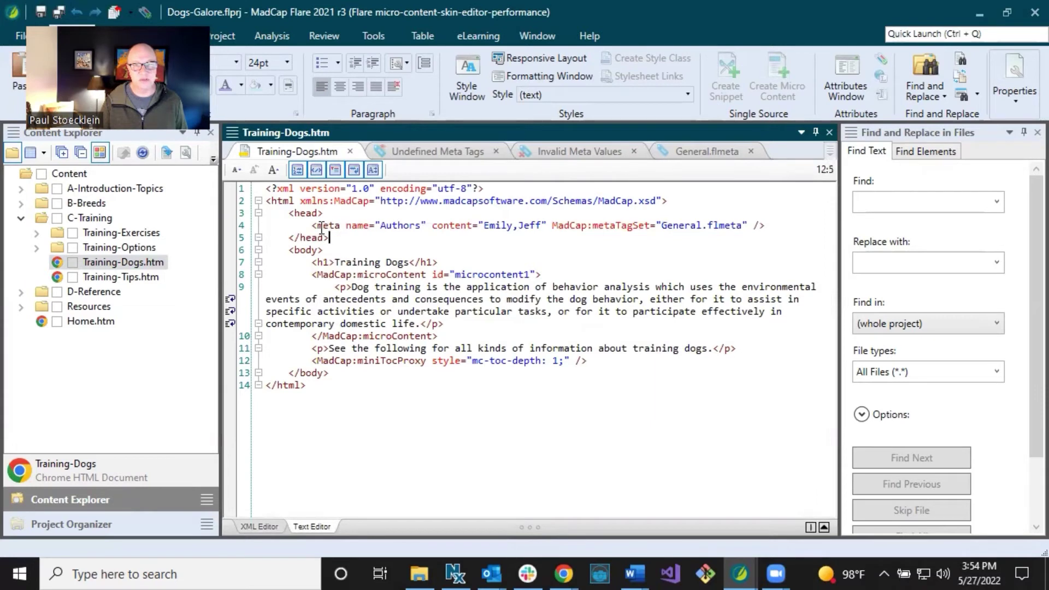
{"action": "left_click_drag", "start_coordinate": [313, 226], "coordinate": [547, 221]}
{"action": "key", "text": "ctrl+c"}
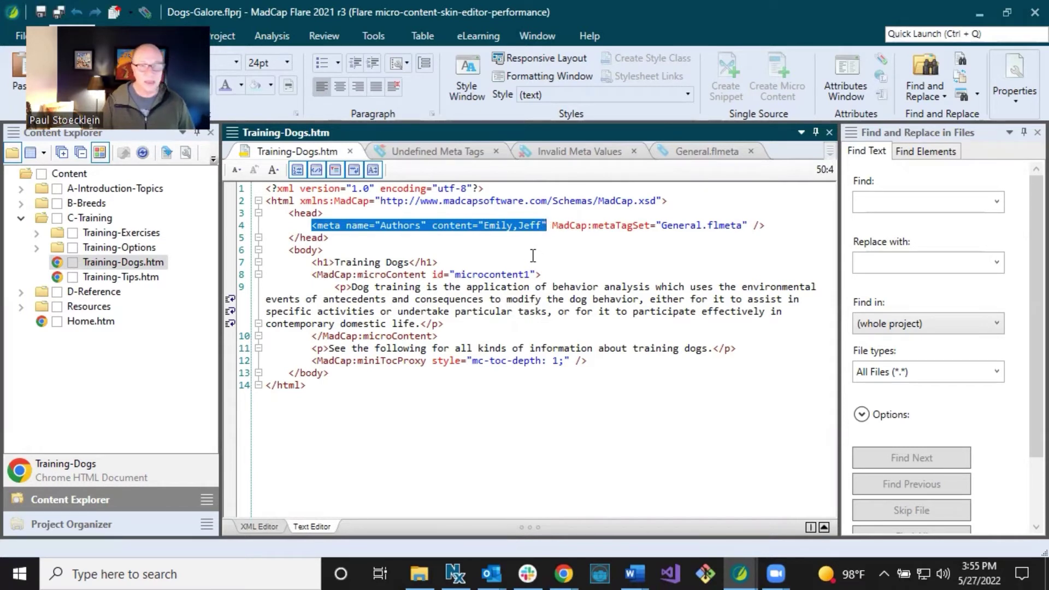
{"action": "left_click", "coordinate": [899, 200]}
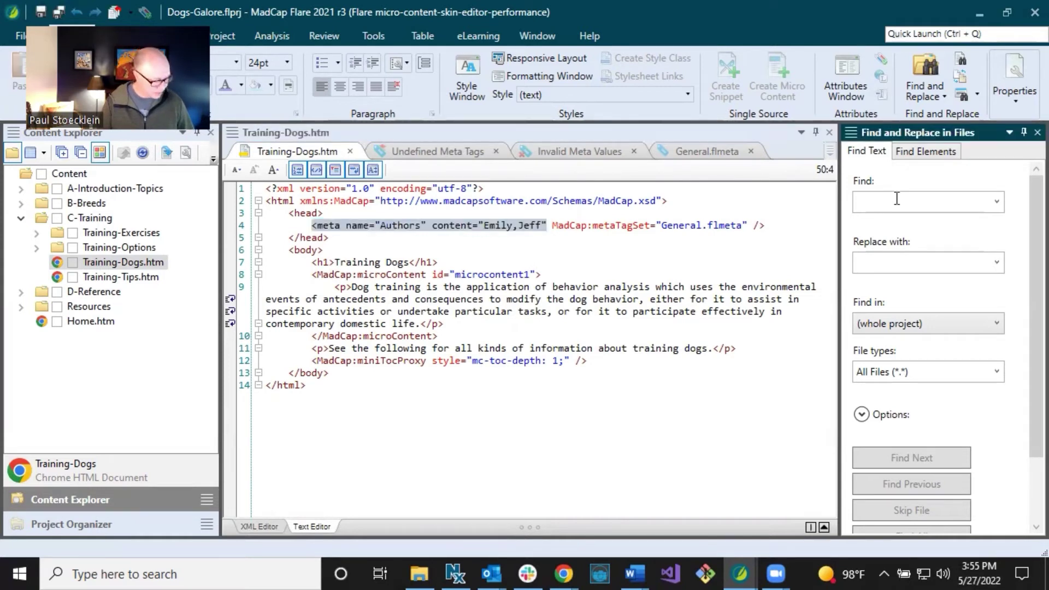
{"action": "key", "text": "ctrl+v"}
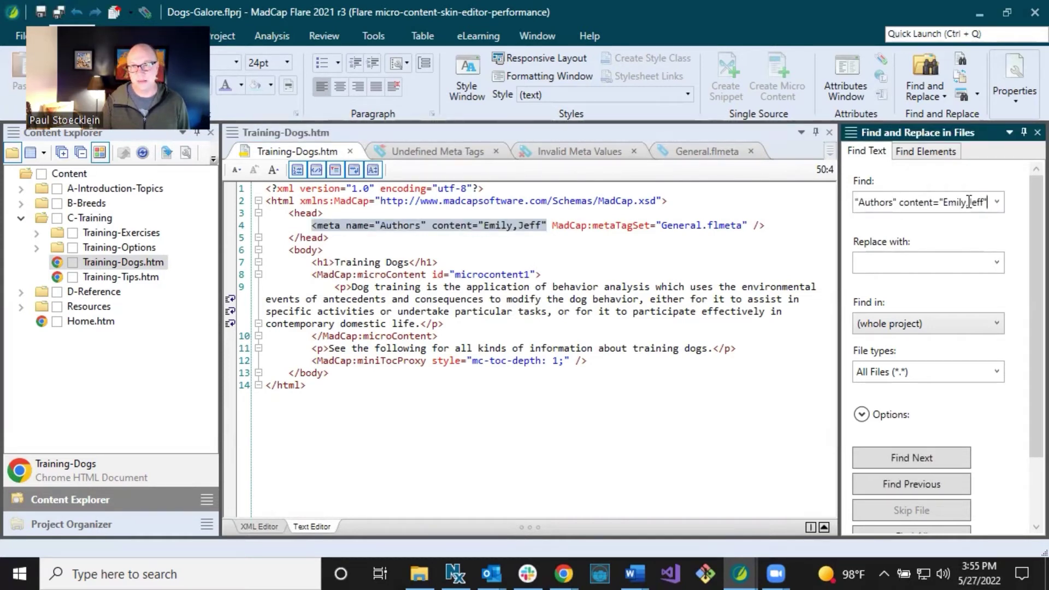
{"action": "left_click_drag", "start_coordinate": [900, 203], "coordinate": [818, 213]}
{"action": "left_click", "coordinate": [894, 203]}
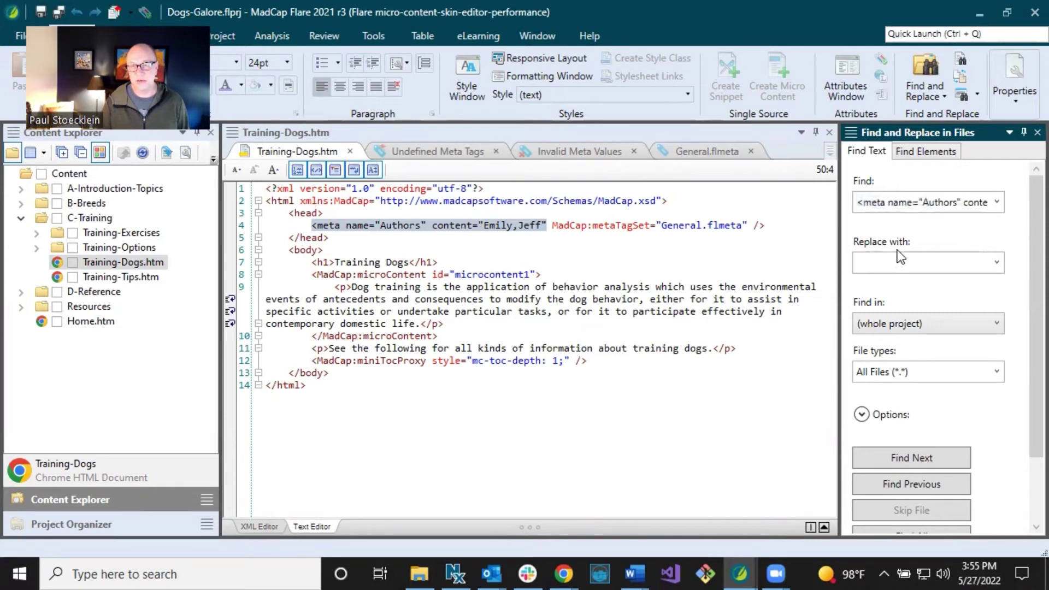
Check the text search options and find all occurrences of the copied tag text in the whole project
{"action": "left_click", "coordinate": [862, 415]}
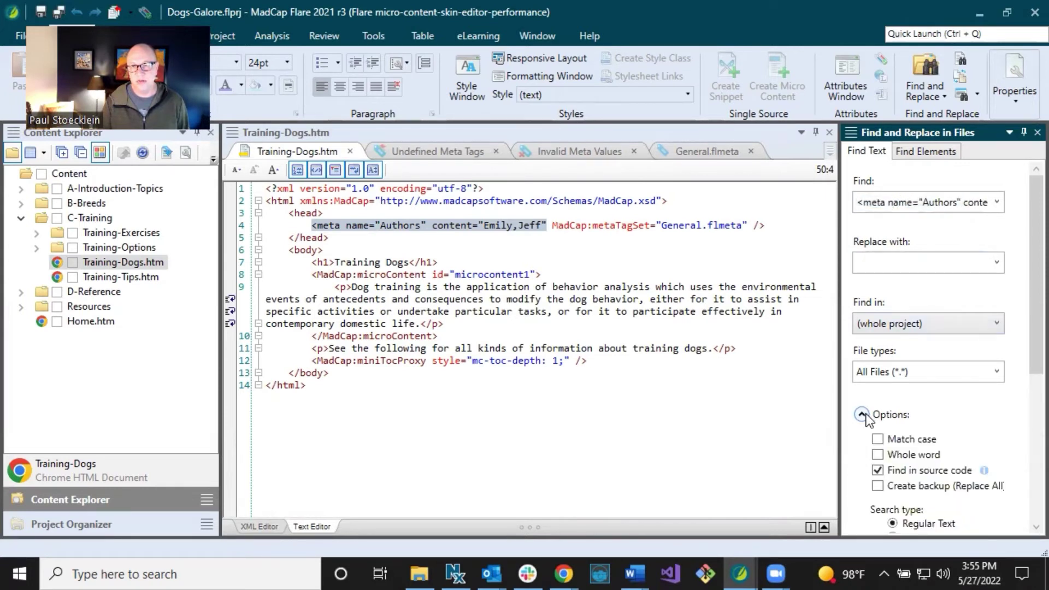
{"action": "left_click", "coordinate": [863, 414]}
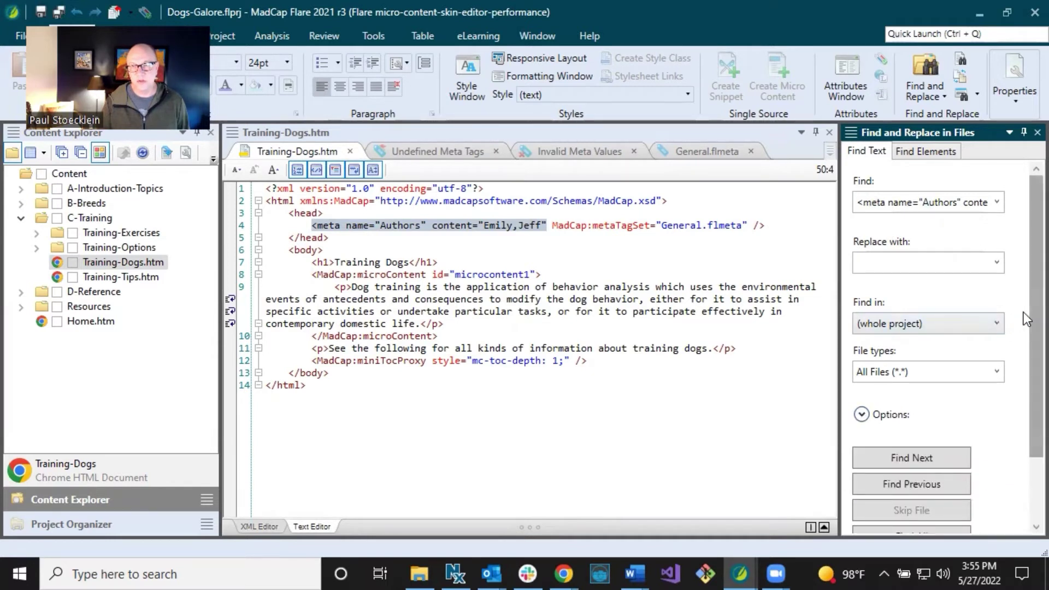
{"action": "left_click_drag", "start_coordinate": [1036, 314], "coordinate": [1036, 426]}
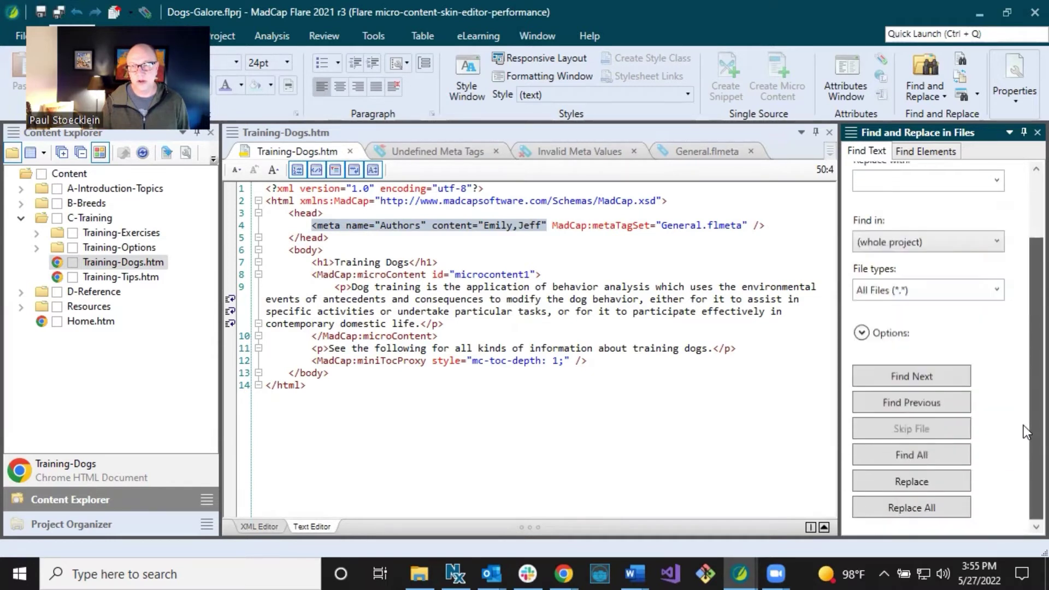
{"action": "left_click", "coordinate": [946, 452]}
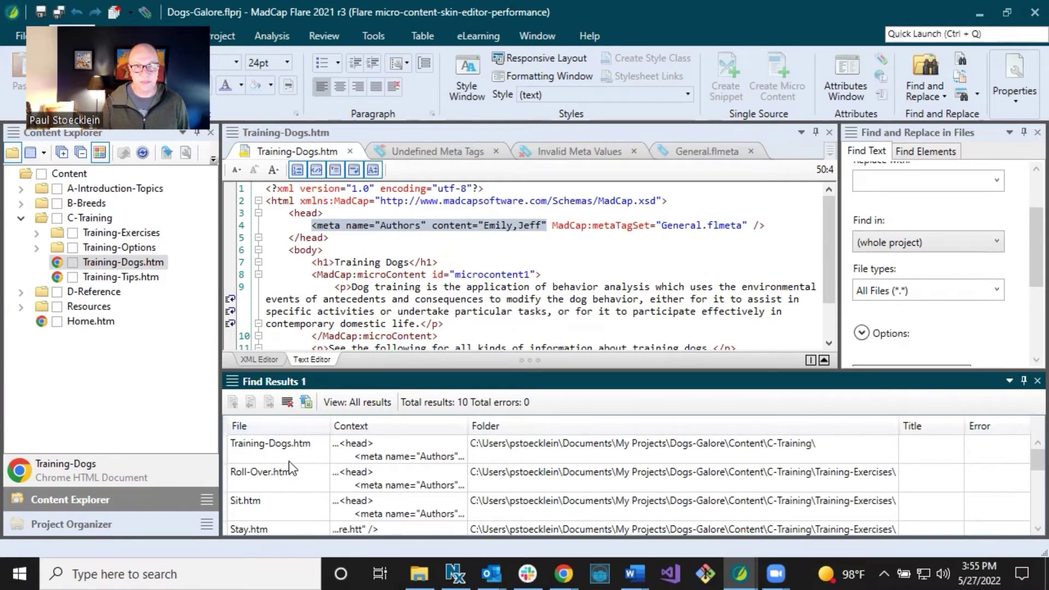
Look through the files listed for the Authors tag text search and close the find results
{"action": "scroll", "coordinate": [290, 462], "scroll_direction": "down", "scroll_amount": 3}
{"action": "scroll", "coordinate": [296, 449], "scroll_direction": "up", "scroll_amount": 3}
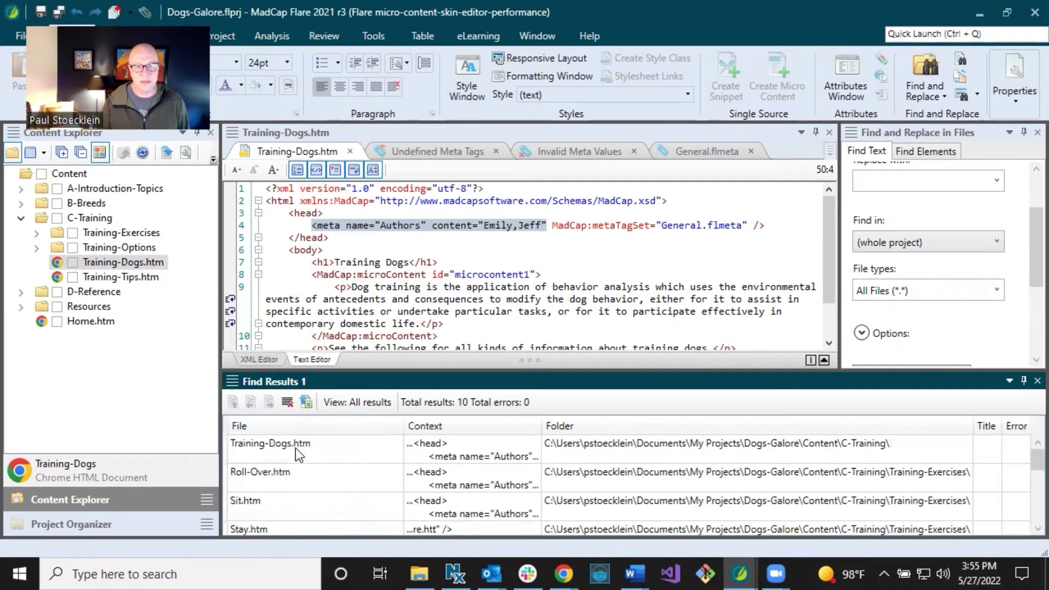
{"action": "scroll", "coordinate": [297, 448], "scroll_direction": "down", "scroll_amount": 3}
{"action": "scroll", "coordinate": [296, 448], "scroll_direction": "up", "scroll_amount": 1}
{"action": "scroll", "coordinate": [297, 444], "scroll_direction": "up", "scroll_amount": 2}
{"action": "left_click", "coordinate": [1037, 381]}
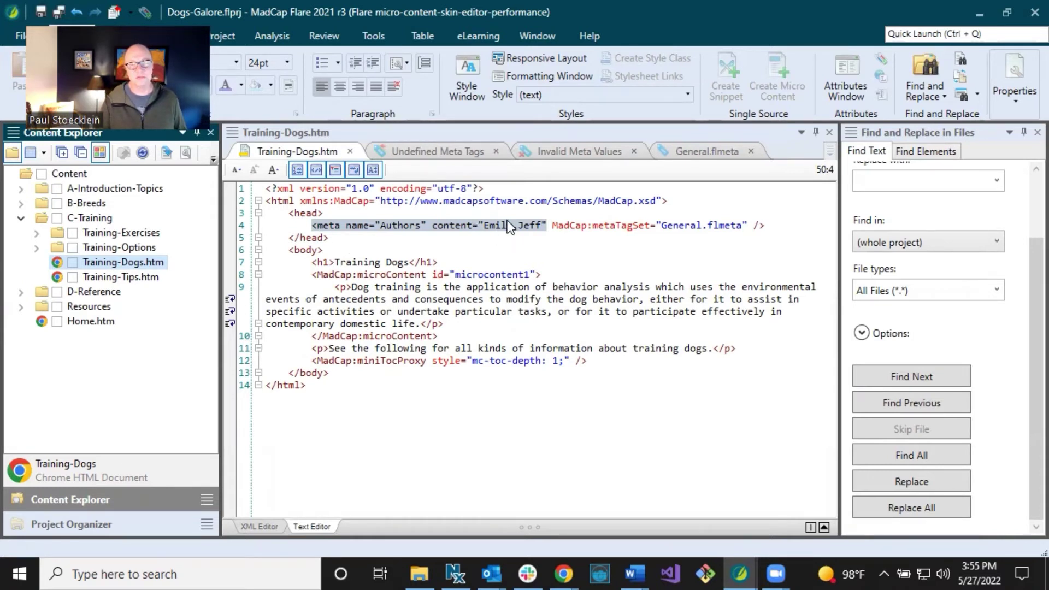
Switch the search to finding elements and set the tag to find to meta
{"action": "left_click", "coordinate": [483, 224]}
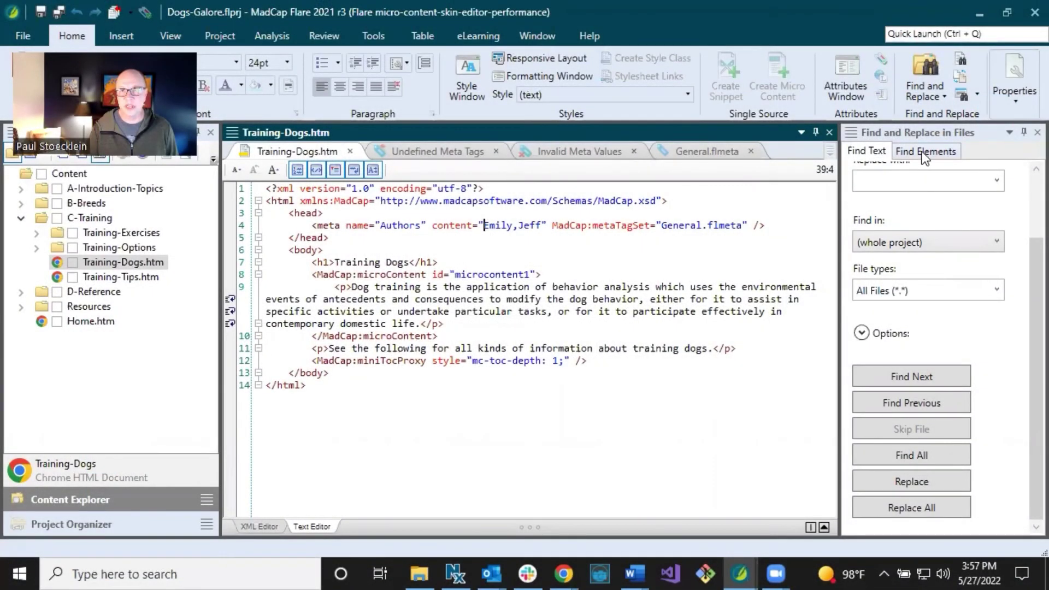
{"action": "left_click", "coordinate": [928, 157]}
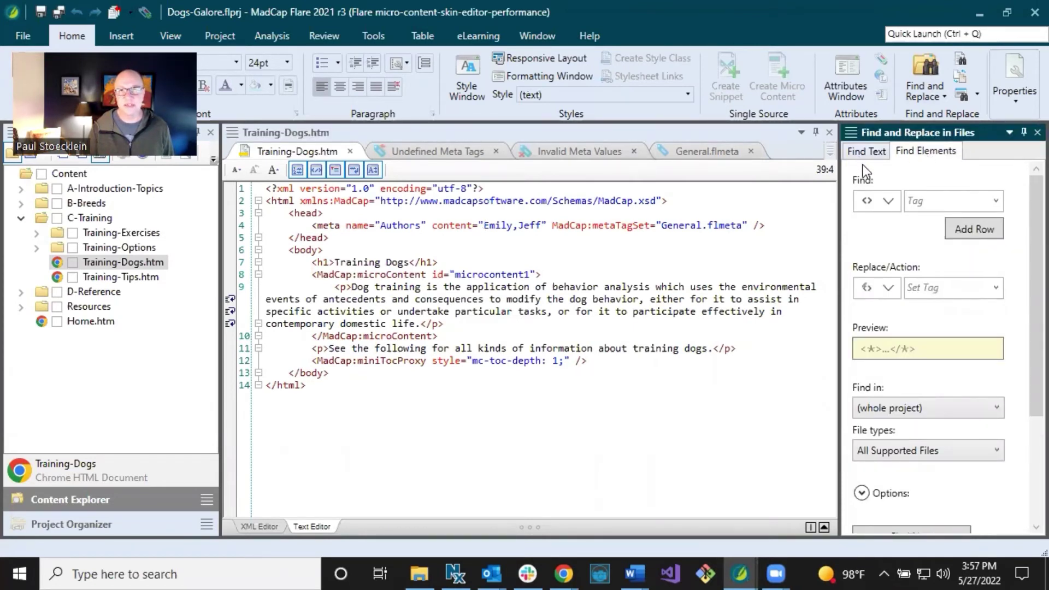
{"action": "left_click", "coordinate": [888, 202]}
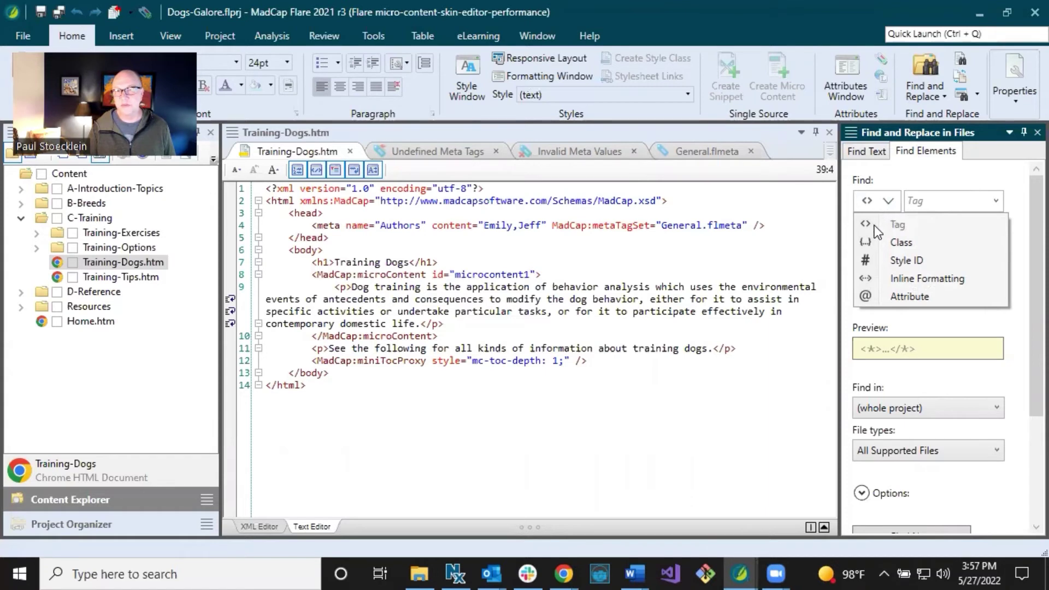
{"action": "left_click", "coordinate": [903, 179]}
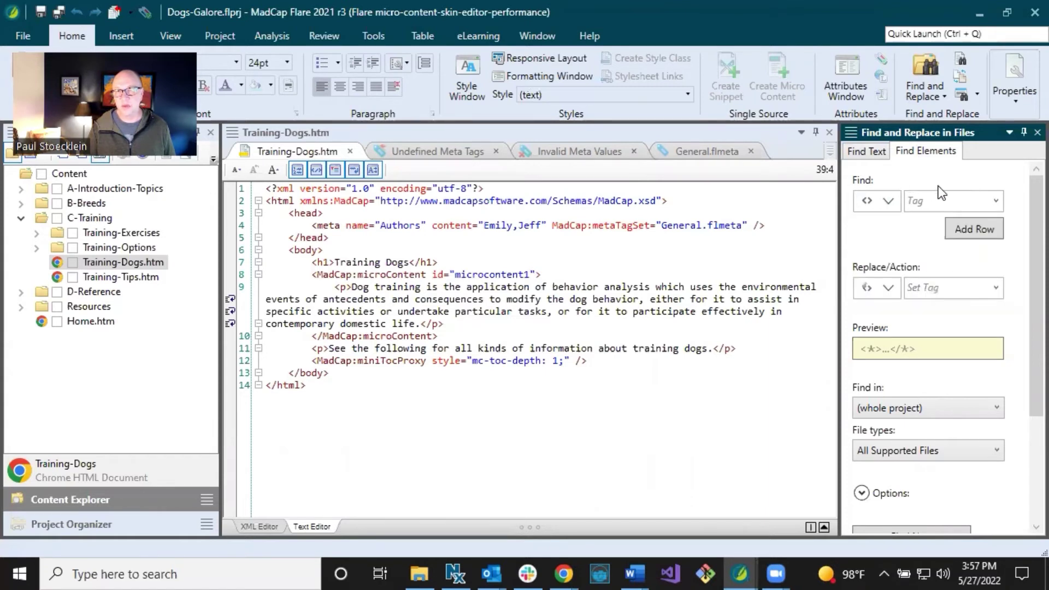
{"action": "left_click", "coordinate": [998, 202]}
{"action": "left_click_drag", "start_coordinate": [1037, 229], "coordinate": [1028, 360]}
{"action": "left_click", "coordinate": [925, 338]}
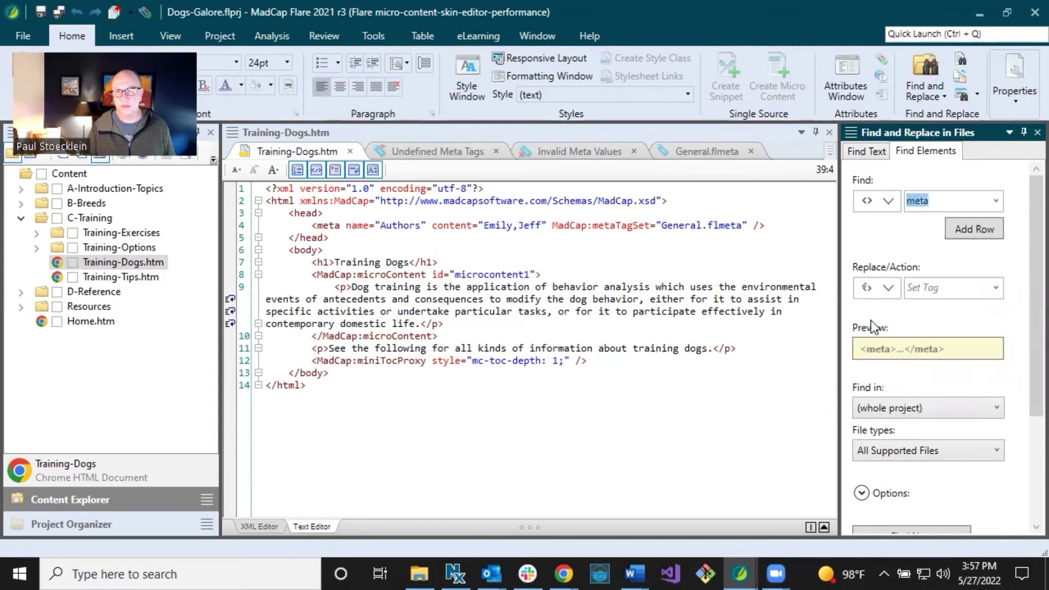
Widen the search pane and add an attribute condition to the meta element search with name set to Authors
{"action": "left_click_drag", "start_coordinate": [841, 313], "coordinate": [721, 305]}
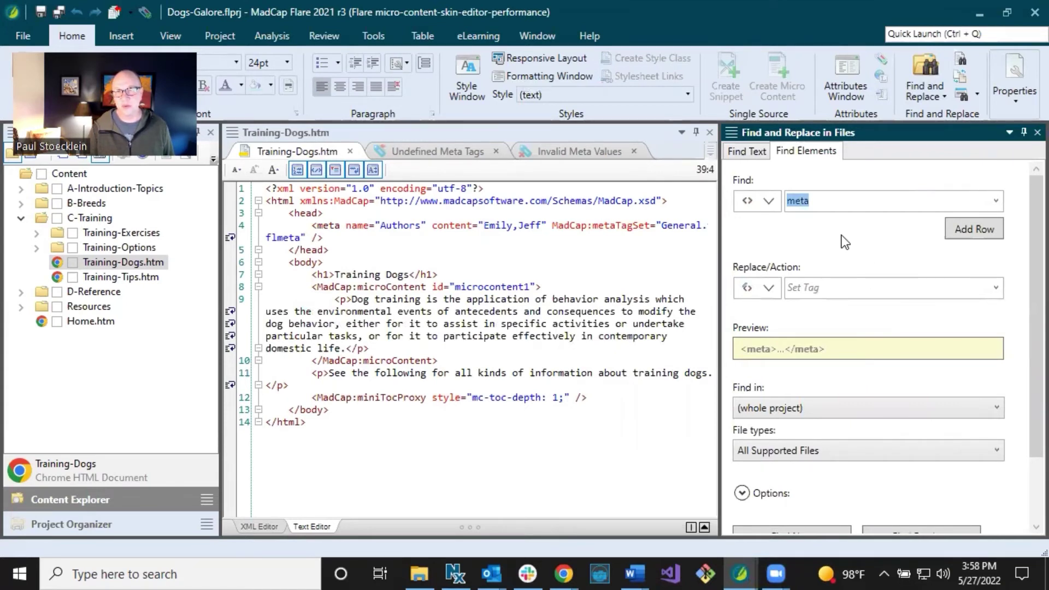
{"action": "left_click", "coordinate": [968, 232]}
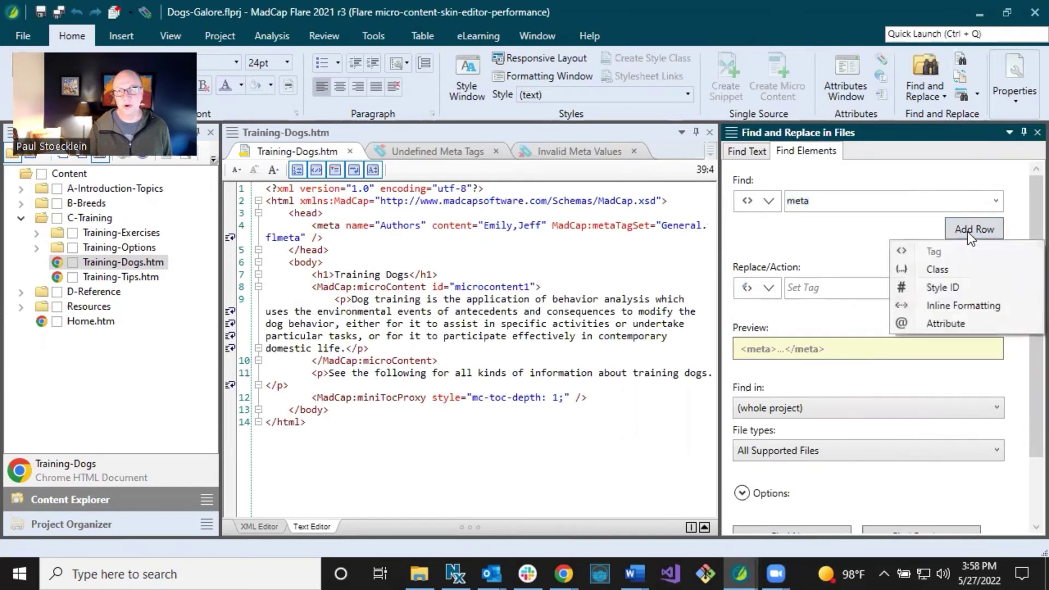
{"action": "left_click", "coordinate": [952, 324]}
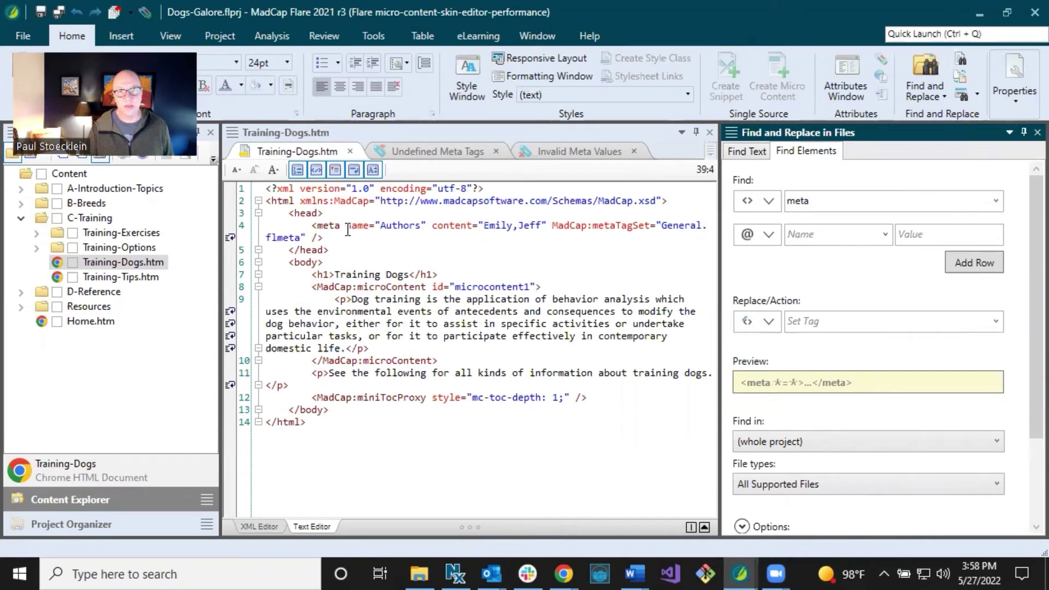
{"action": "left_click_drag", "start_coordinate": [346, 226], "coordinate": [547, 224]}
{"action": "left_click", "coordinate": [545, 224]}
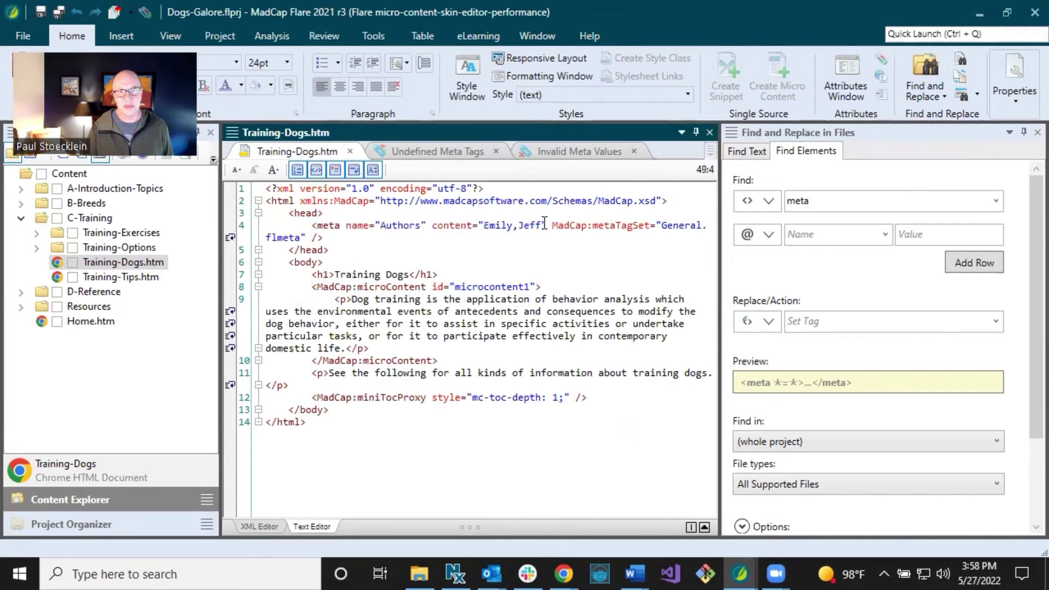
{"action": "left_click", "coordinate": [886, 234]}
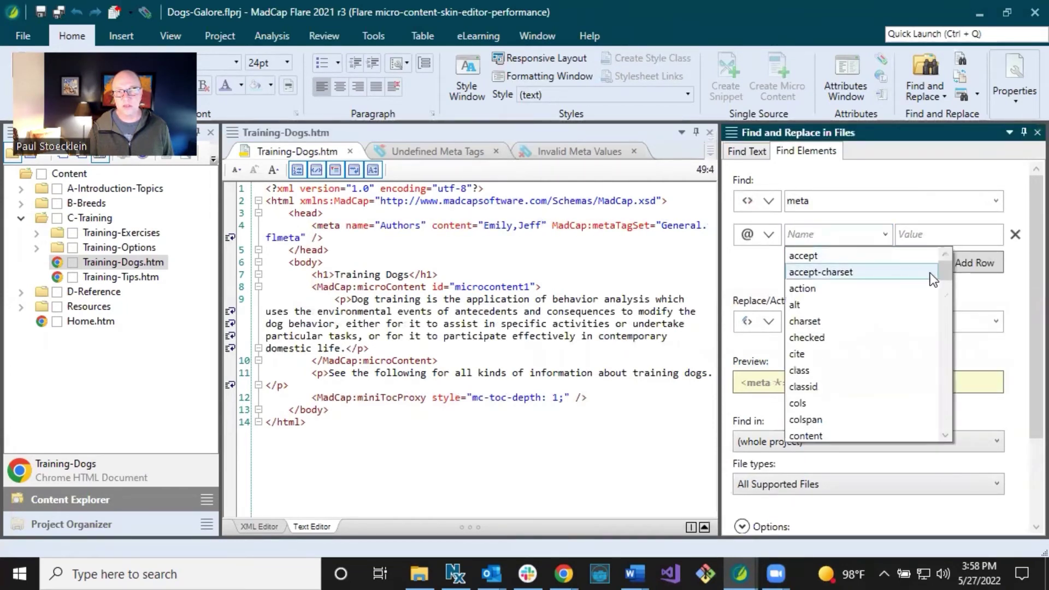
{"action": "left_click_drag", "start_coordinate": [946, 271], "coordinate": [942, 344]}
{"action": "left_click", "coordinate": [826, 417]}
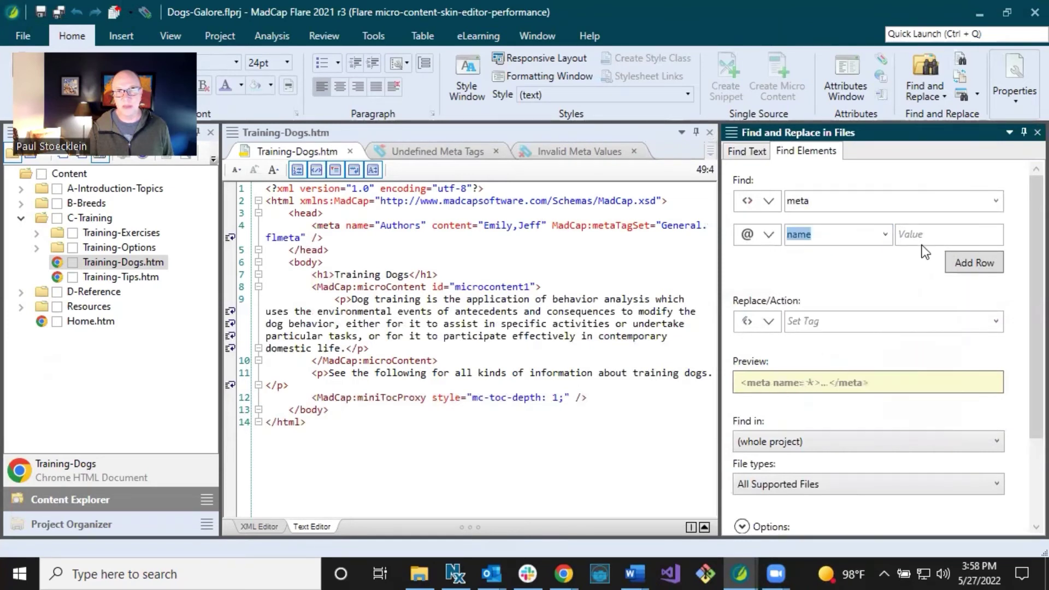
{"action": "left_click", "coordinate": [926, 235]}
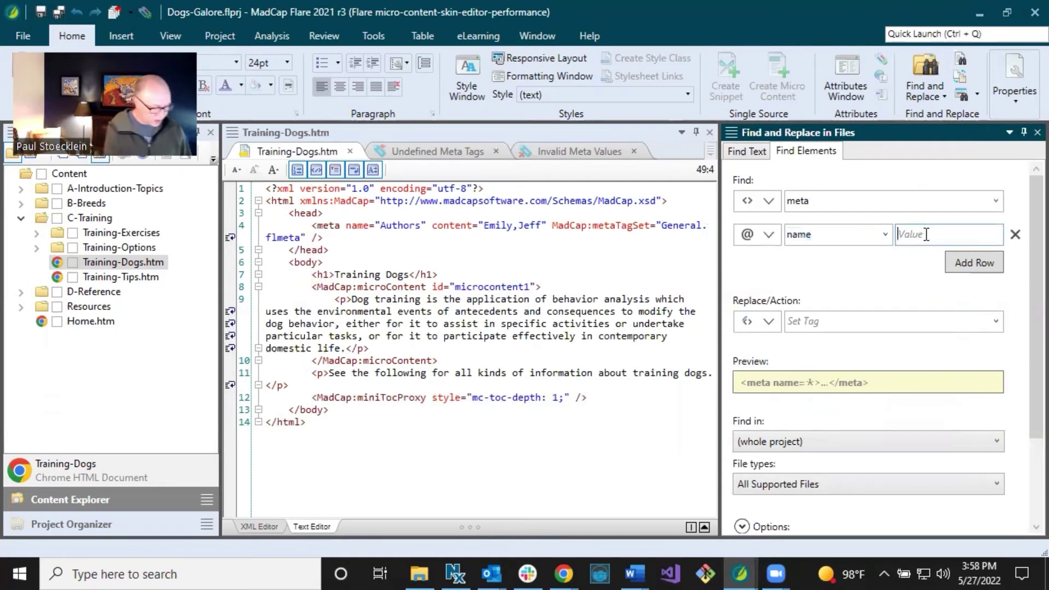
{"action": "type", "text": "Authors"}
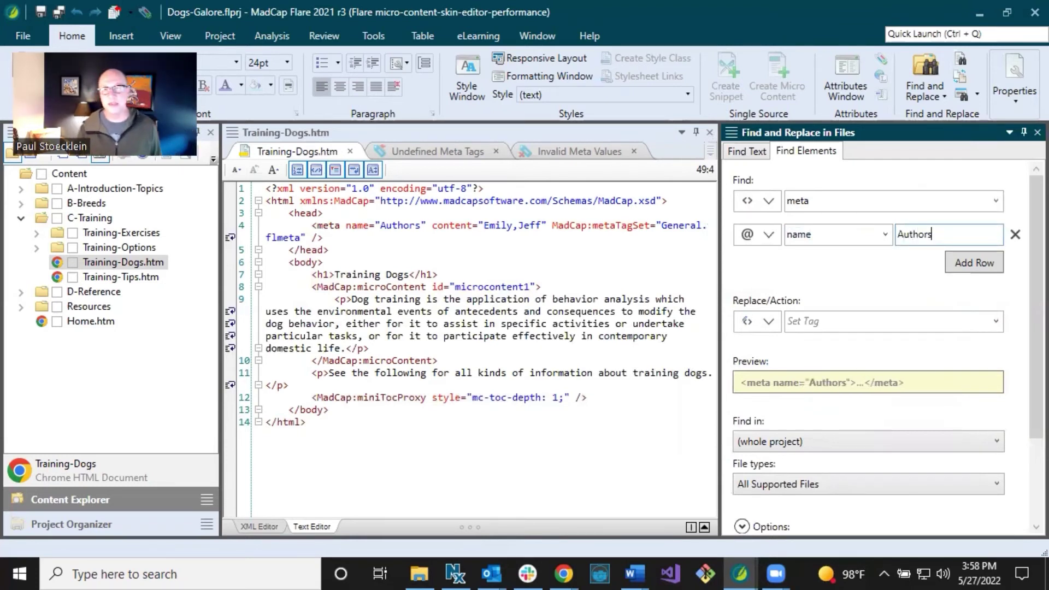
Find all meta elements named Authors in the whole project and look through the listed topics
{"action": "left_click_drag", "start_coordinate": [1033, 270], "coordinate": [1033, 377]}
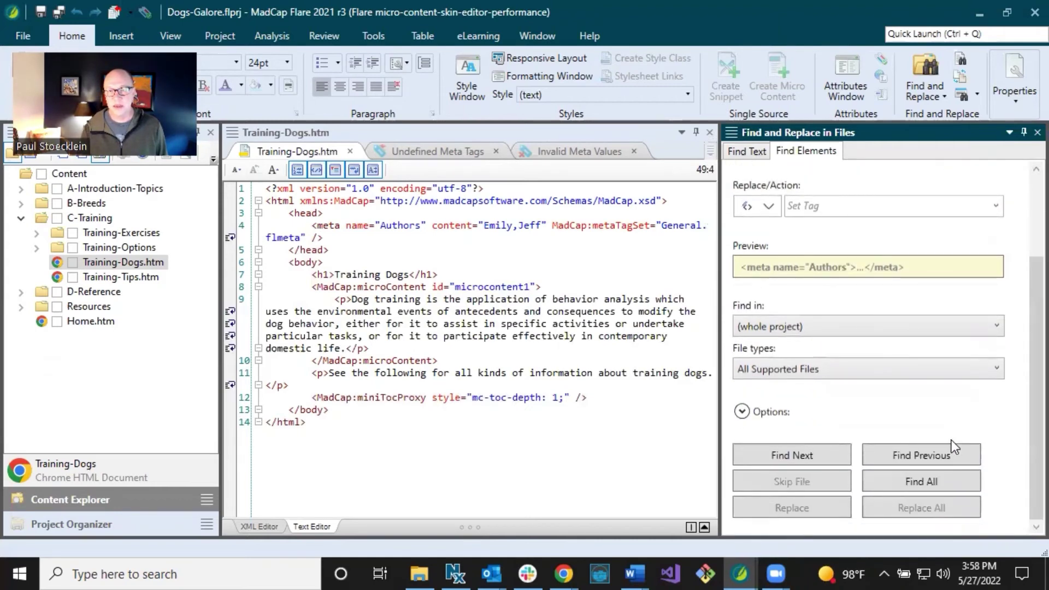
{"action": "left_click", "coordinate": [926, 481]}
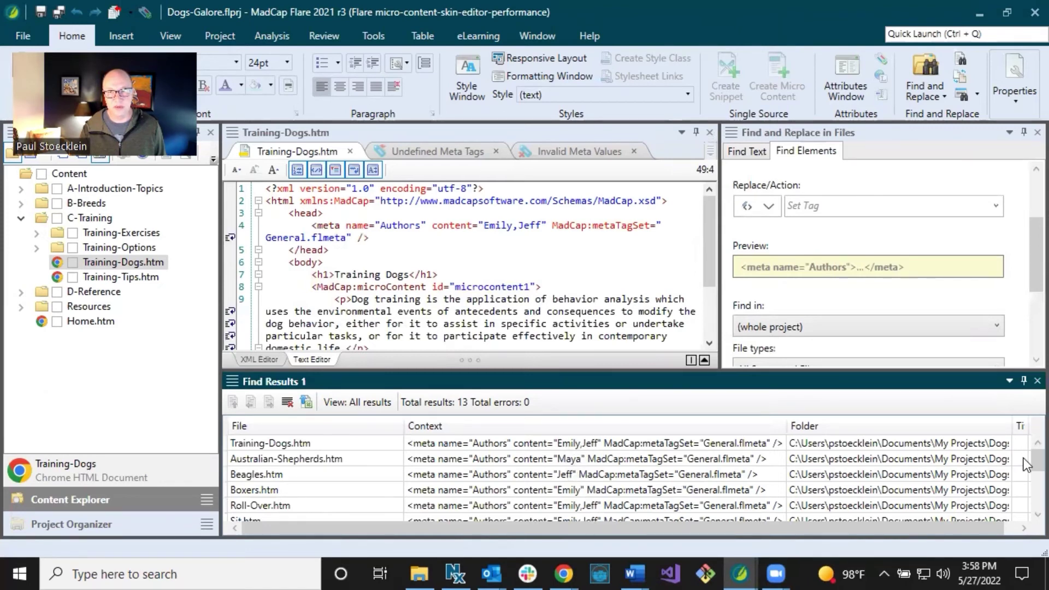
{"action": "scroll", "coordinate": [1024, 457], "scroll_direction": "down", "scroll_amount": 3}
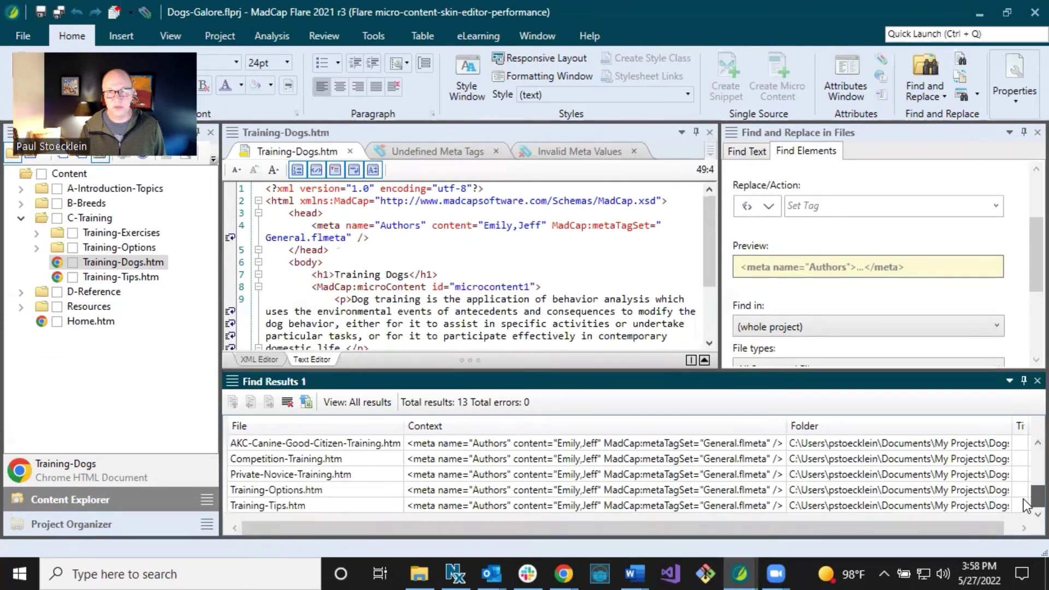
{"action": "scroll", "coordinate": [1026, 475], "scroll_direction": "up", "scroll_amount": 2}
{"action": "scroll", "coordinate": [1026, 475], "scroll_direction": "up", "scroll_amount": 2}
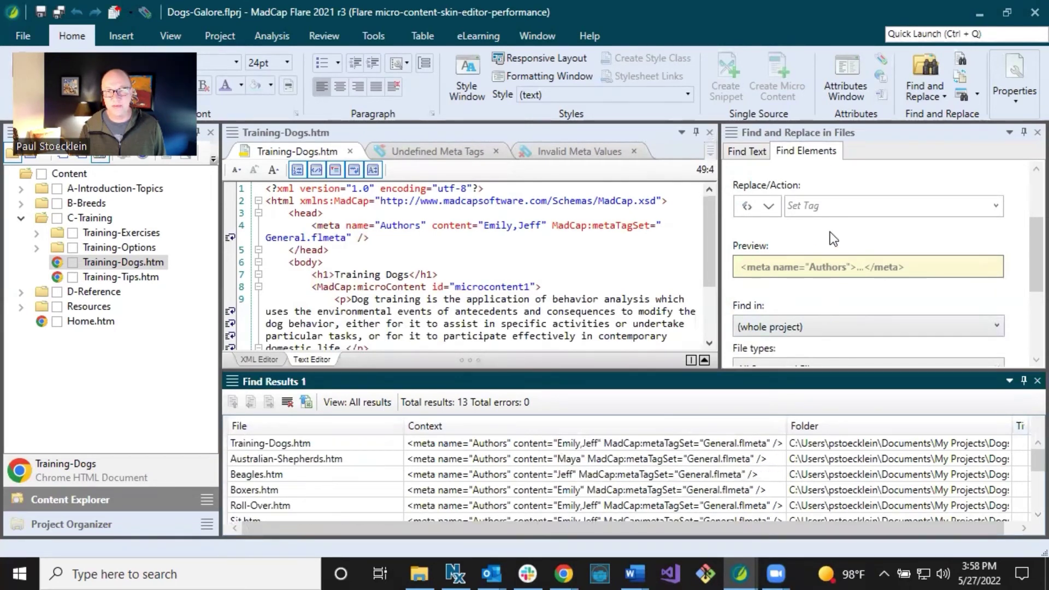
Add a second attribute condition to the meta element search using the content attribute
{"action": "left_click_drag", "start_coordinate": [1024, 248], "coordinate": [1022, 203]}
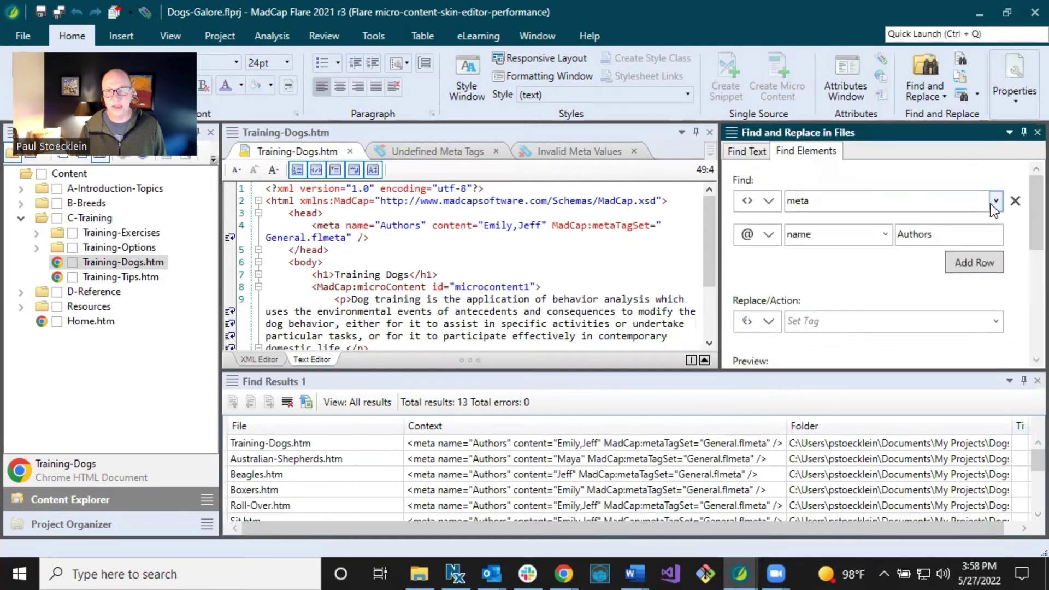
{"action": "left_click", "coordinate": [975, 260]}
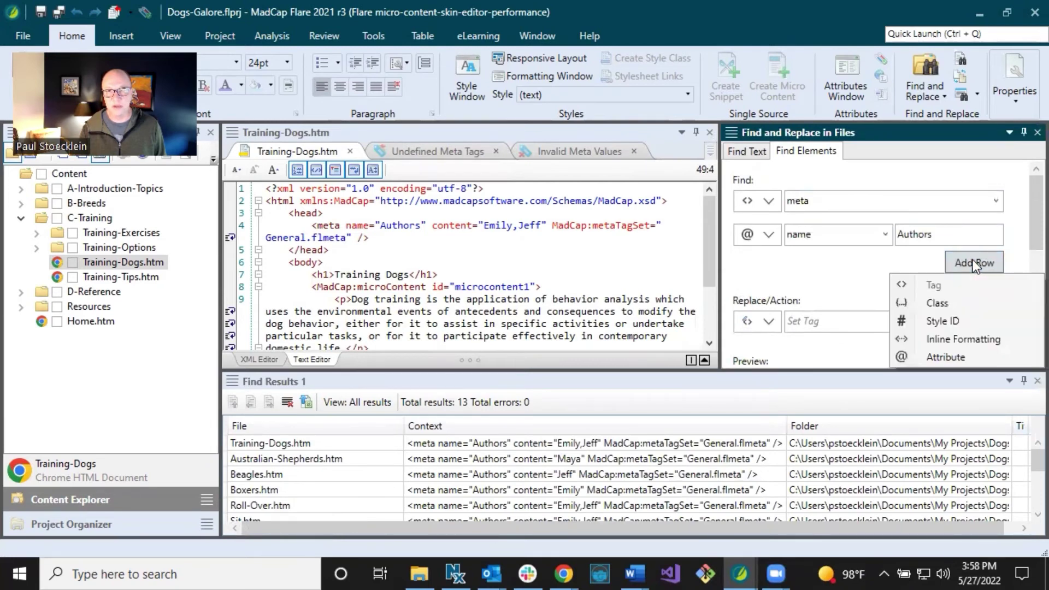
{"action": "left_click", "coordinate": [938, 356]}
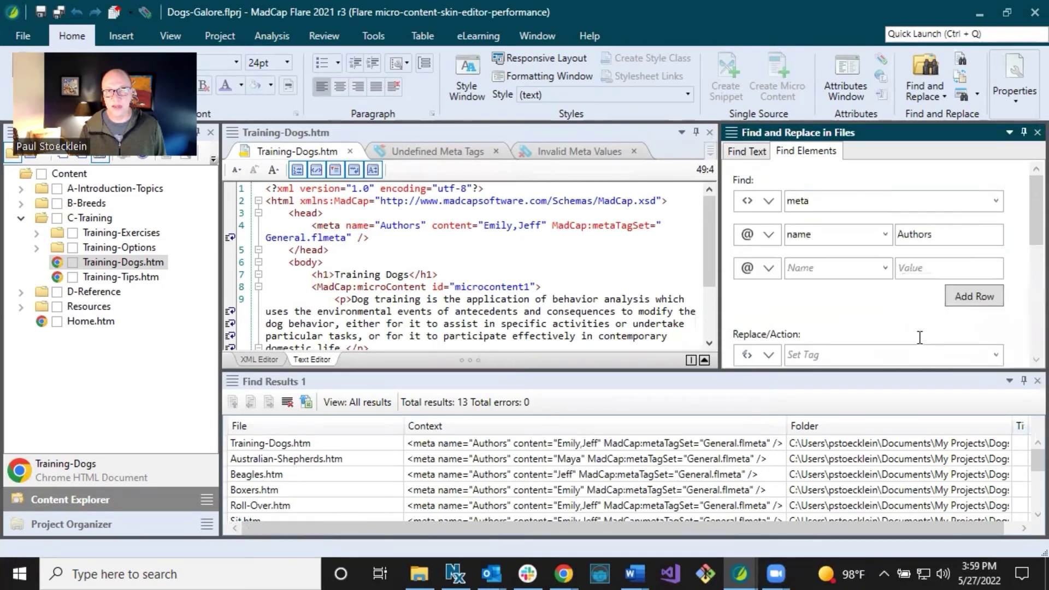
{"action": "left_click", "coordinate": [885, 269]}
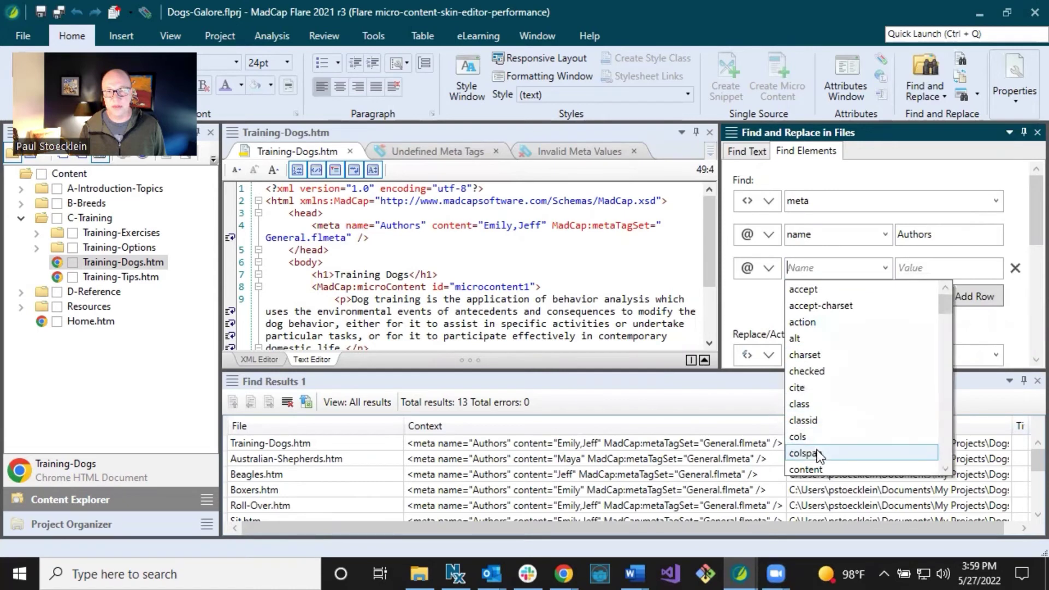
{"action": "scroll", "coordinate": [822, 435], "scroll_direction": "down", "scroll_amount": 1}
{"action": "left_click", "coordinate": [813, 421]}
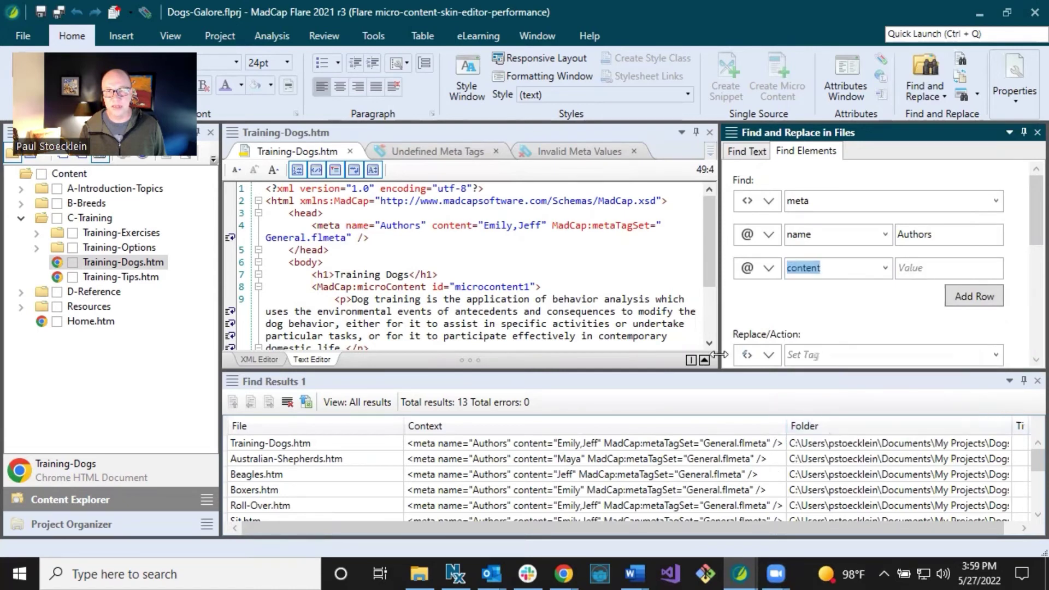
Check the Authors meta tag in the Training-Dogs source and set the content condition to its two comma-separated author names
{"action": "left_click_drag", "start_coordinate": [451, 226], "coordinate": [521, 227]}
{"action": "left_click", "coordinate": [449, 230]}
{"action": "left_click", "coordinate": [521, 227]}
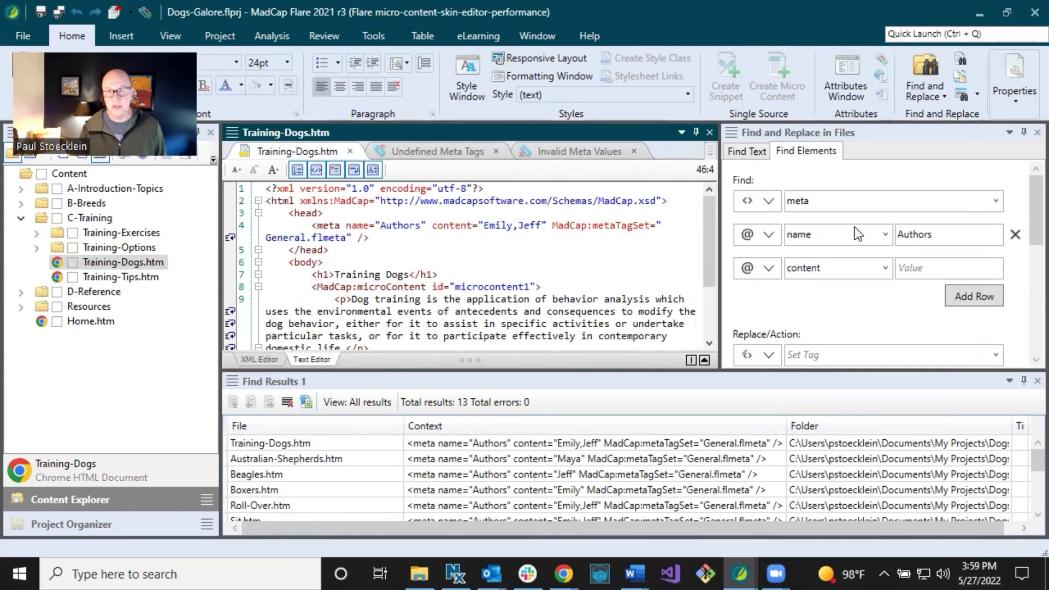
{"action": "left_click", "coordinate": [928, 270]}
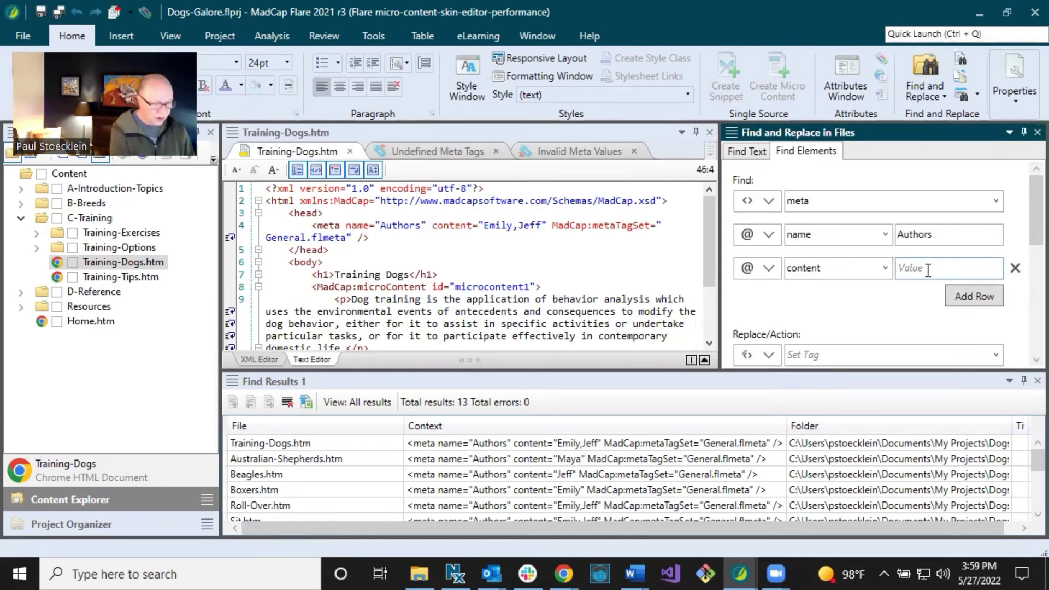
{"action": "type", "text": "Emily"}
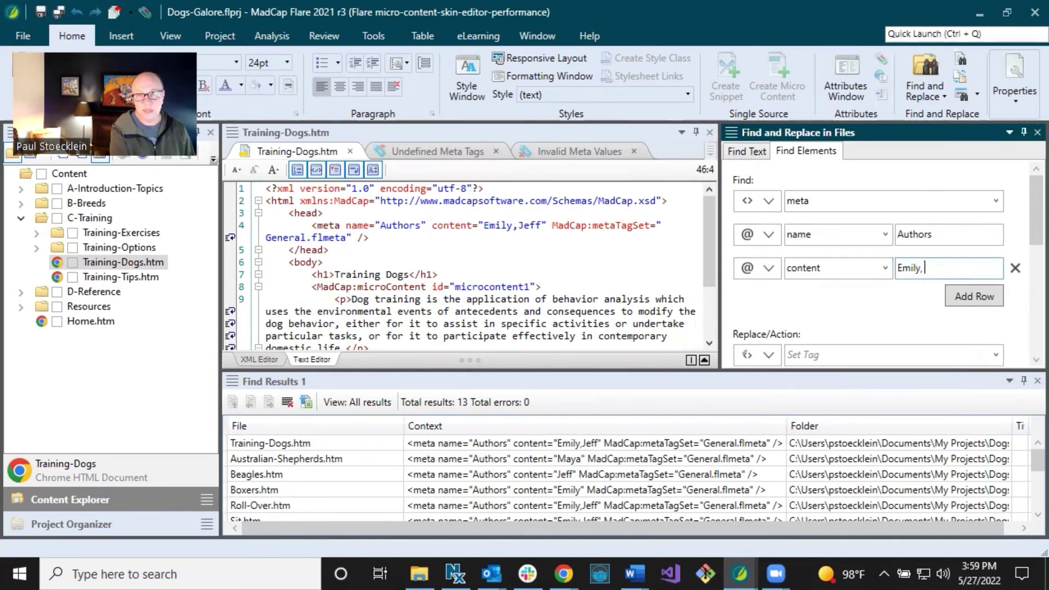
{"action": "type", "text": ",Jeff"}
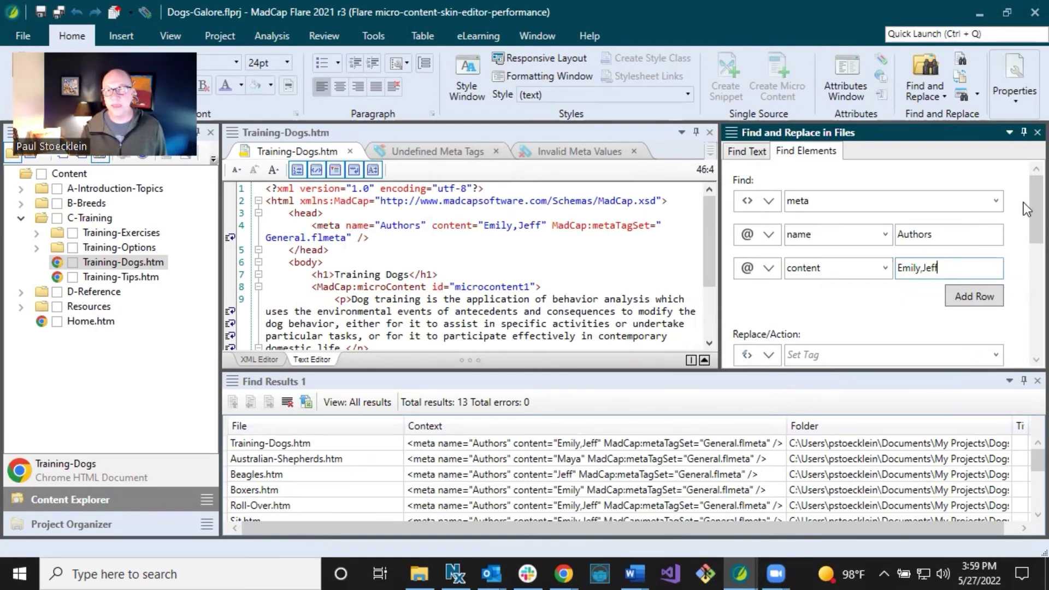
Find all Authors meta elements with that content in the whole project, look through the listed topics, and close the find results
{"action": "scroll", "coordinate": [1025, 195], "scroll_direction": "down", "scroll_amount": 5}
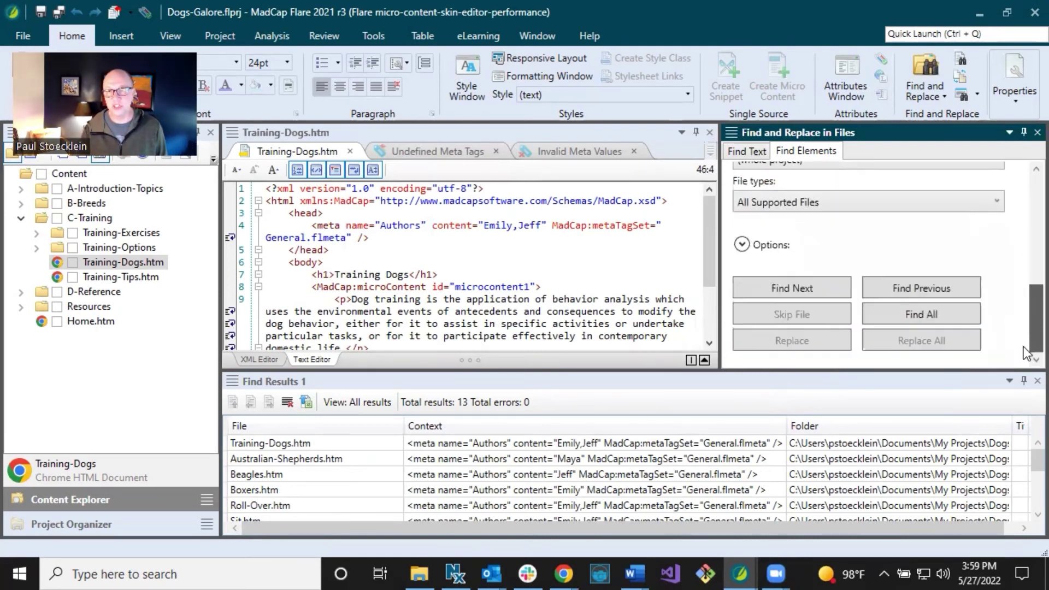
{"action": "left_click", "coordinate": [930, 319]}
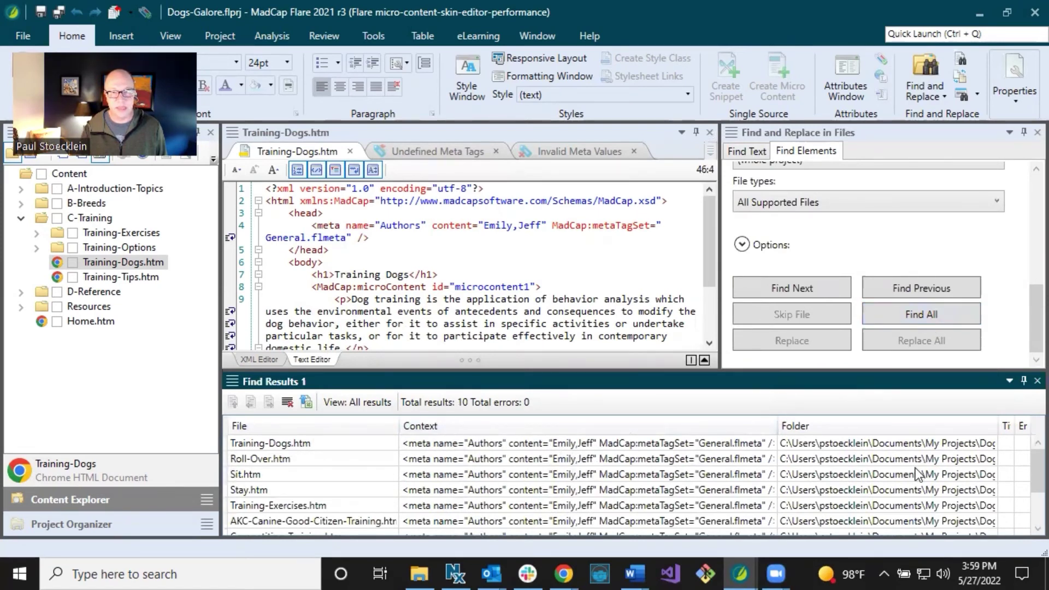
{"action": "left_click_drag", "start_coordinate": [1025, 452], "coordinate": [1024, 420]}
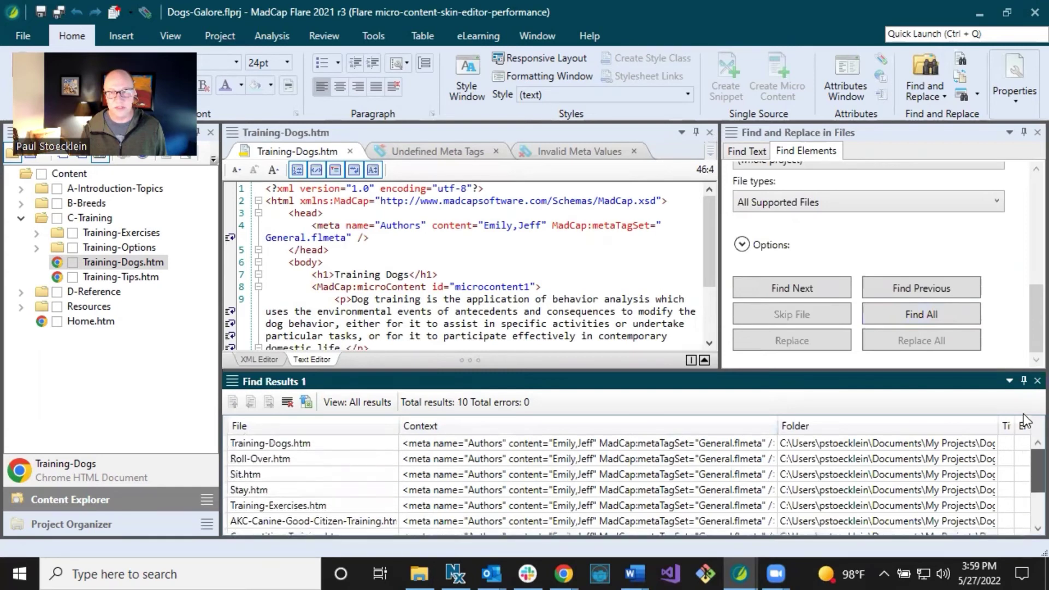
{"action": "left_click", "coordinate": [1037, 381]}
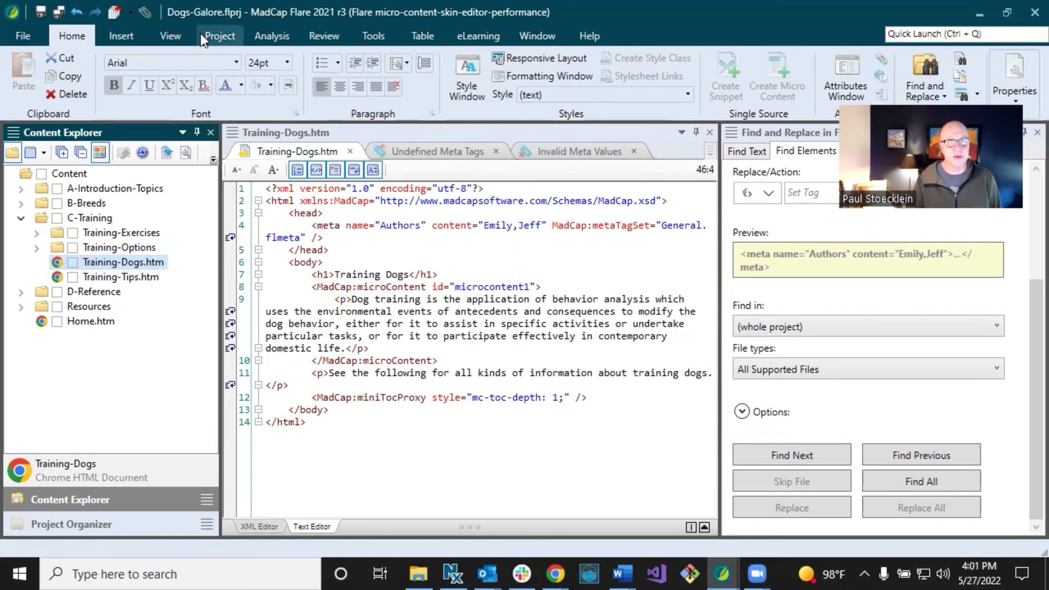
Open the project's File List and make room for it by narrowing the Content Explorer and closing the find and replace pane
{"action": "left_click", "coordinate": [178, 36]}
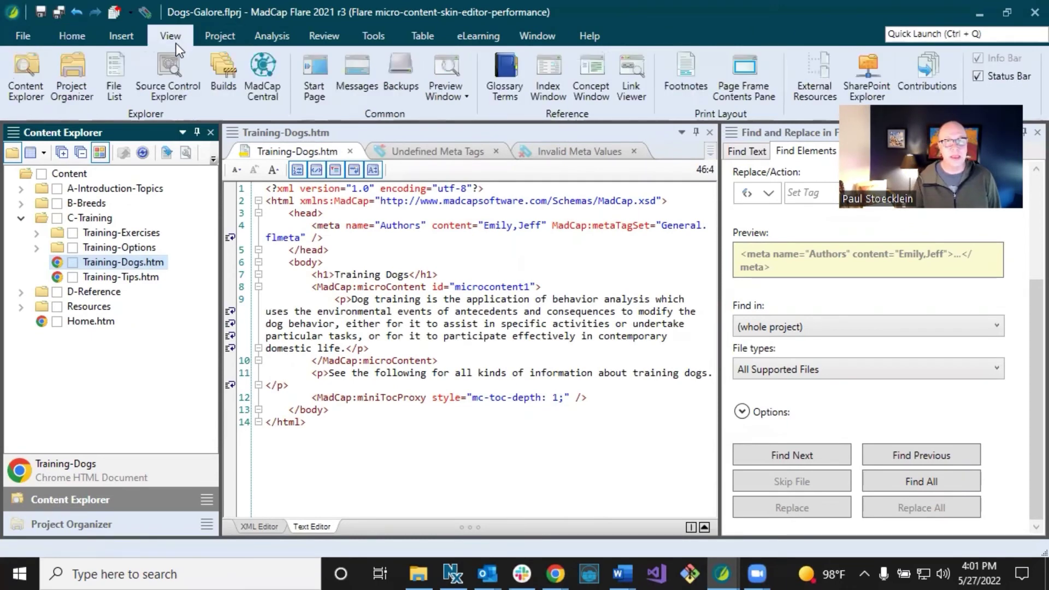
{"action": "left_click", "coordinate": [117, 82]}
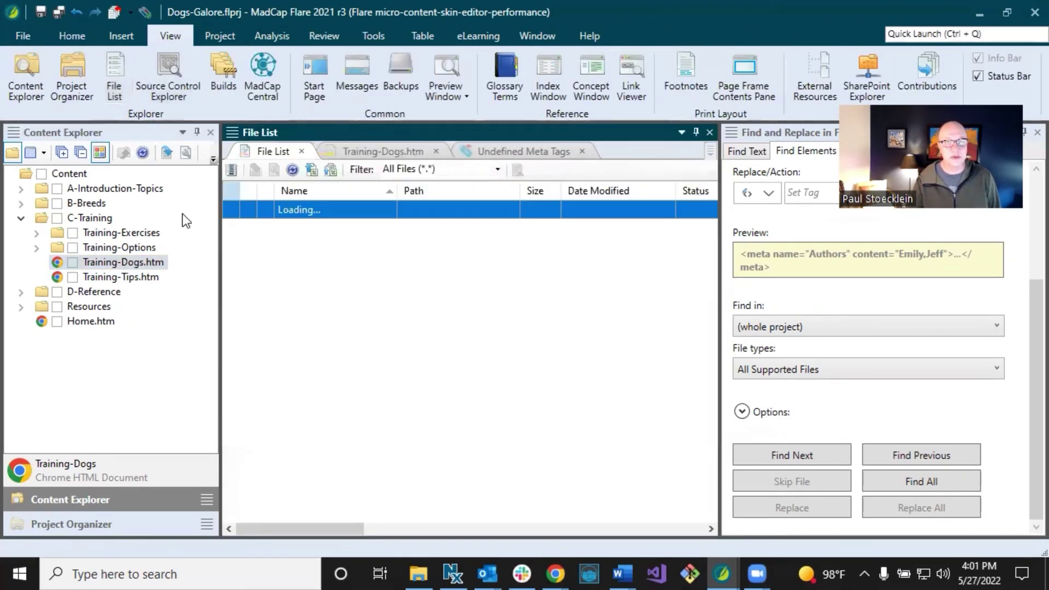
{"action": "left_click_drag", "start_coordinate": [218, 245], "coordinate": [184, 245]}
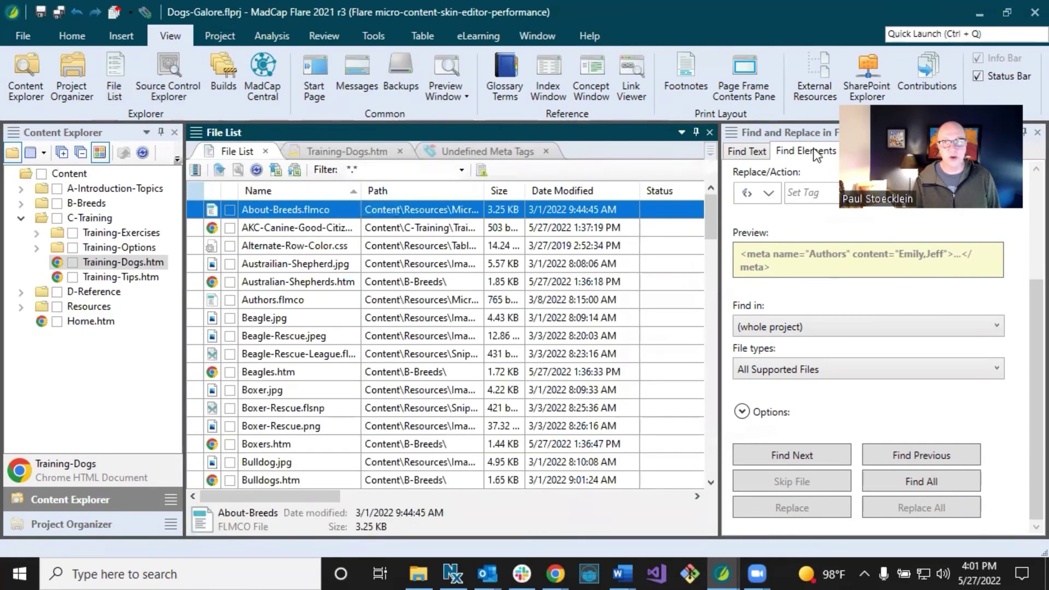
{"action": "left_click", "coordinate": [1037, 133]}
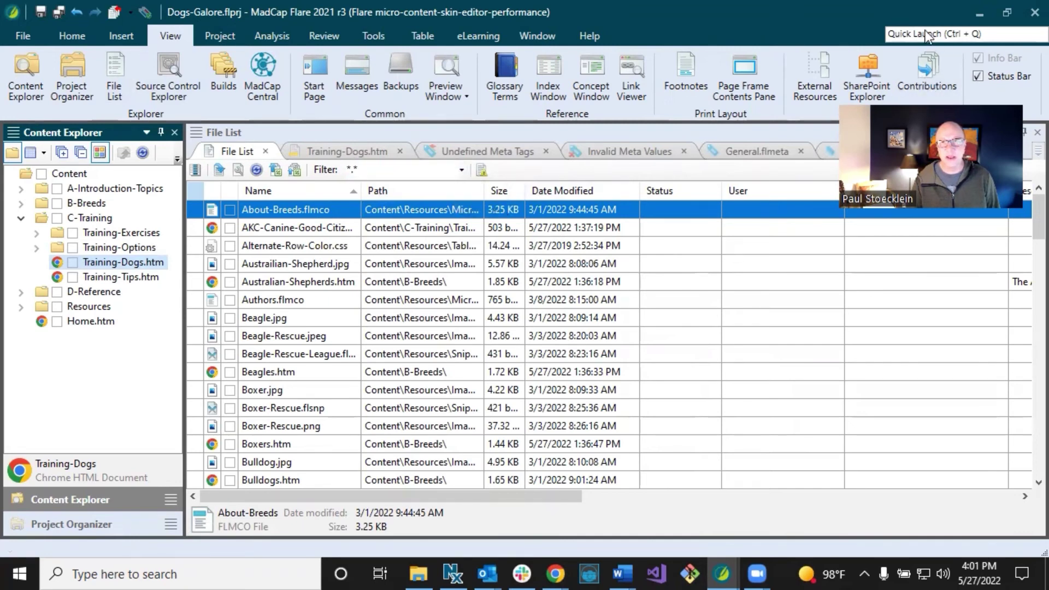
Look at the file type filters available for the File List, and narrow its Title and User columns to bring Description and Class into view
{"action": "left_click", "coordinate": [462, 171]}
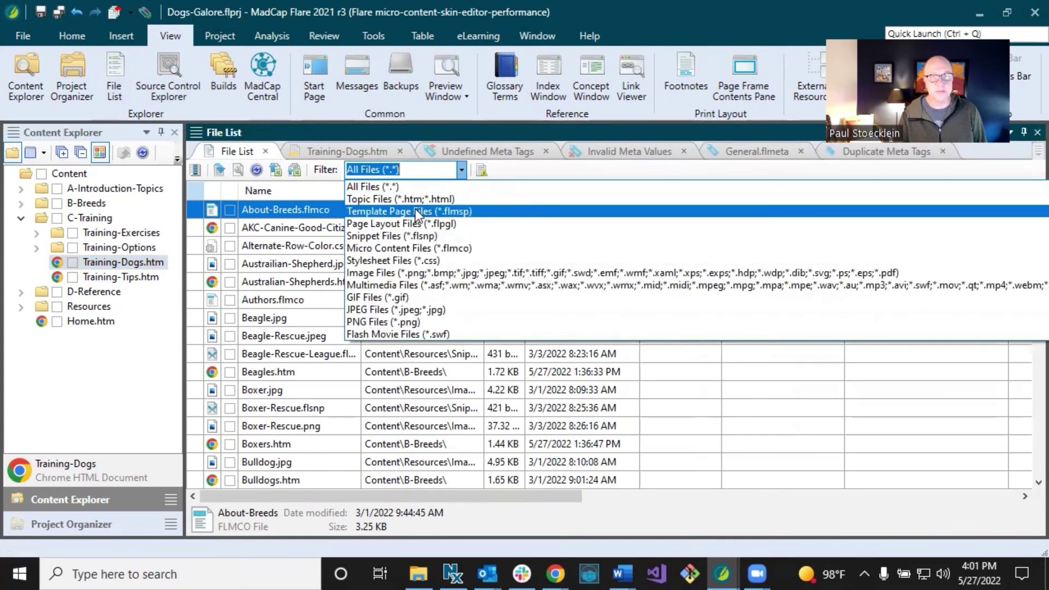
{"action": "left_click", "coordinate": [524, 167]}
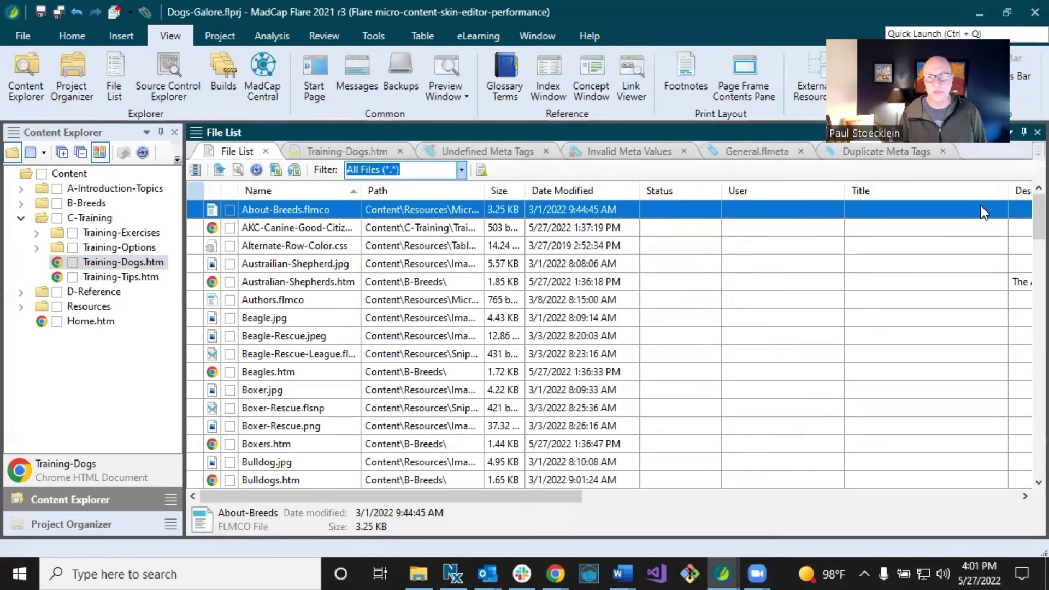
{"action": "left_click_drag", "start_coordinate": [1008, 199], "coordinate": [901, 191]}
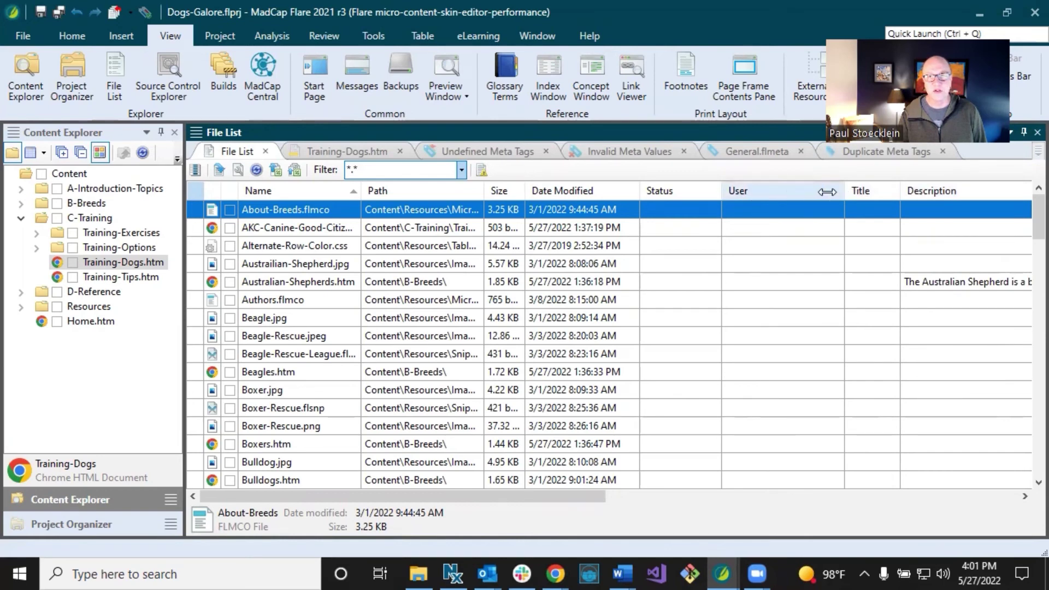
{"action": "left_click_drag", "start_coordinate": [844, 191], "coordinate": [768, 192]}
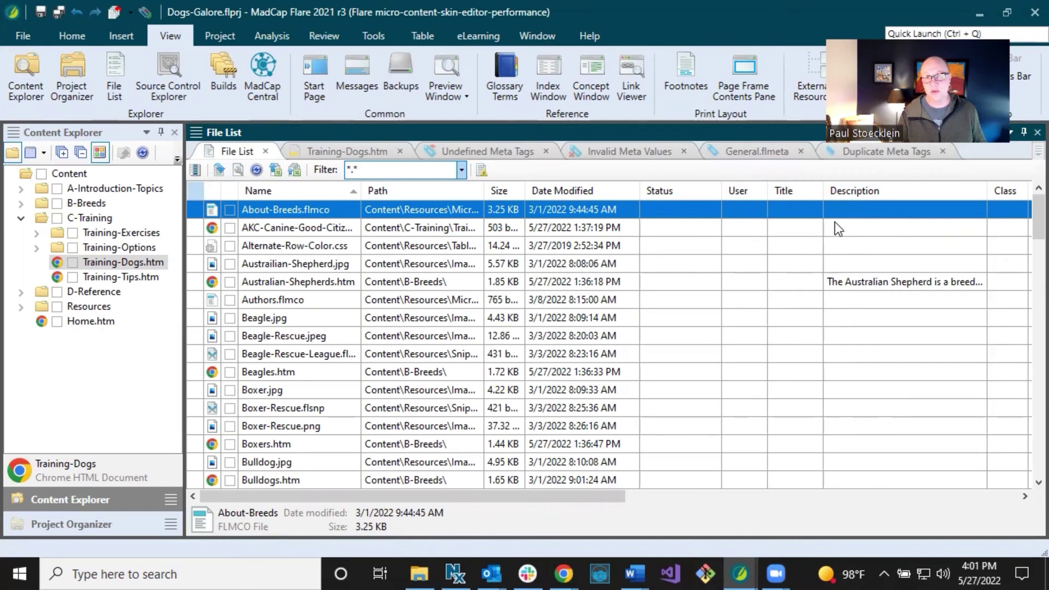
Sort the File List by Description in descending order and select the Australian-Shepherds.htm topic
{"action": "left_click", "coordinate": [866, 192]}
{"action": "left_click", "coordinate": [866, 192]}
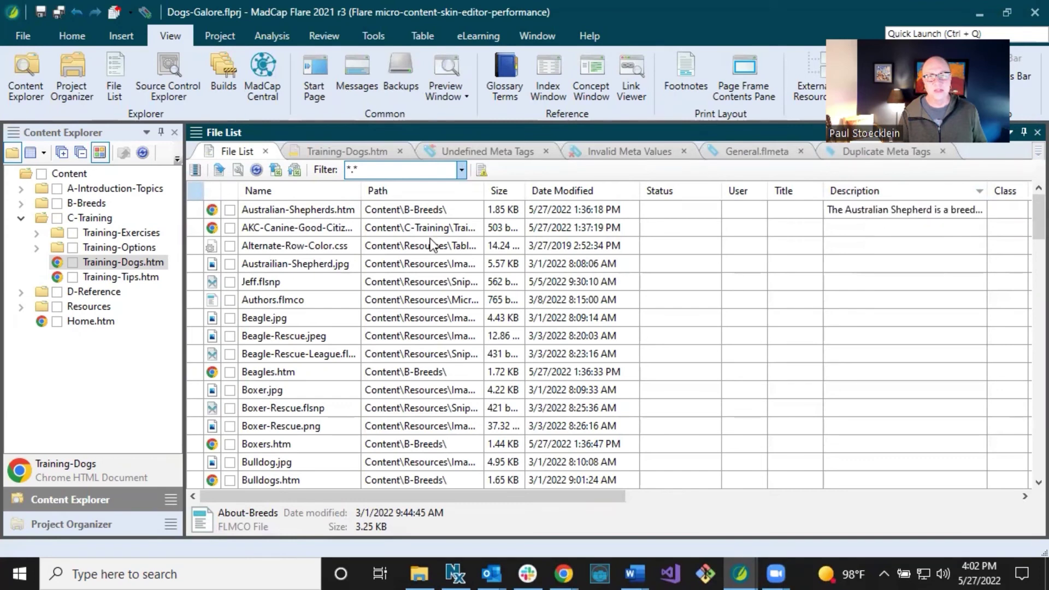
{"action": "left_click", "coordinate": [865, 214]}
{"action": "left_click", "coordinate": [870, 224]}
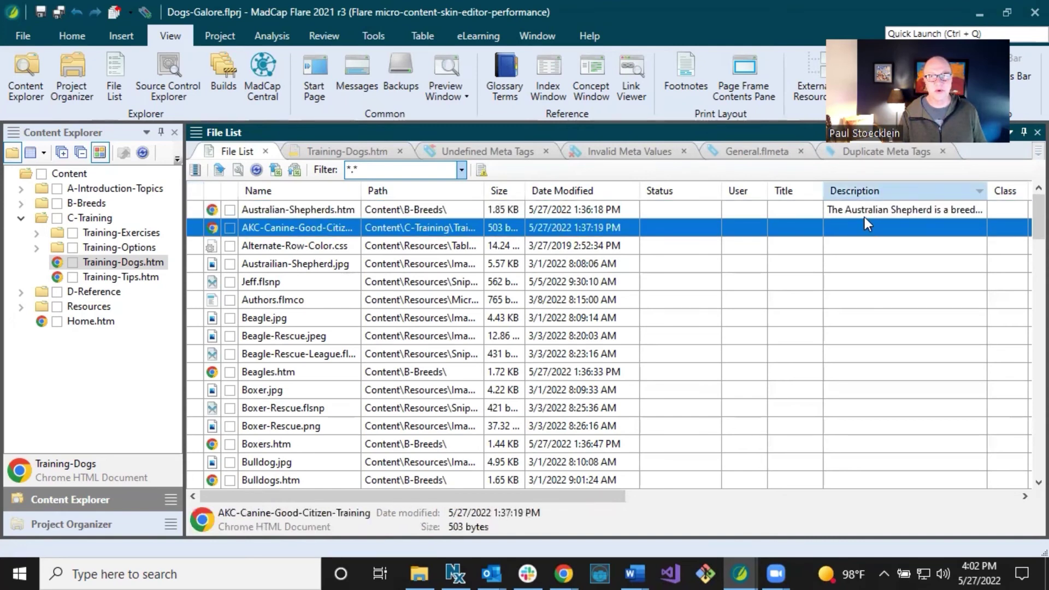
{"action": "left_click", "coordinate": [818, 209]}
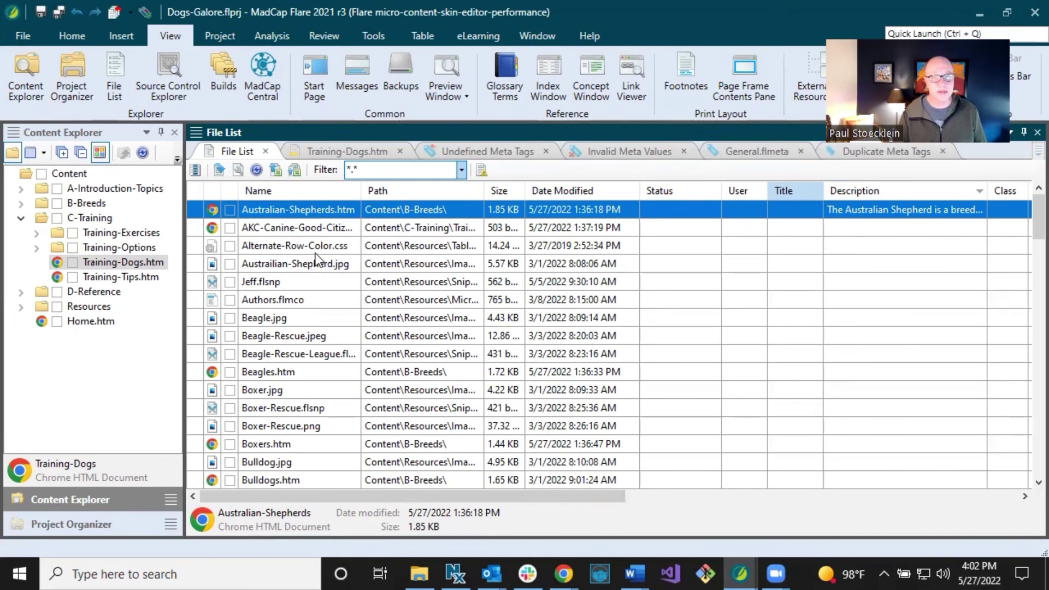
Filter the File List to Topic Files (*.htm;*.html) and select the AKC-Canine-Good-Citizen-Training topic
{"action": "left_click", "coordinate": [462, 170]}
{"action": "left_click", "coordinate": [462, 171]}
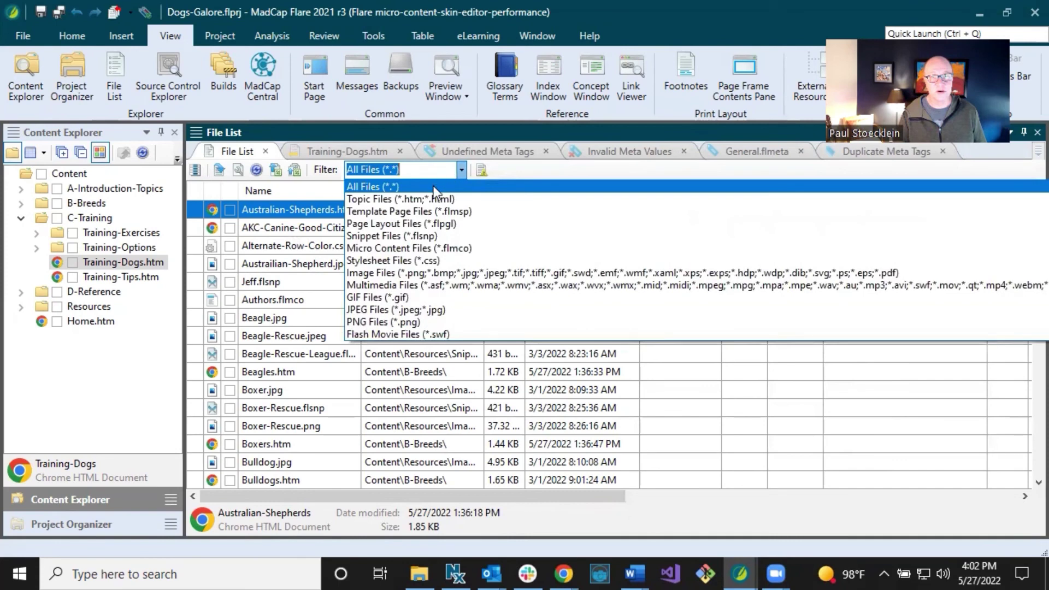
{"action": "left_click", "coordinate": [388, 201]}
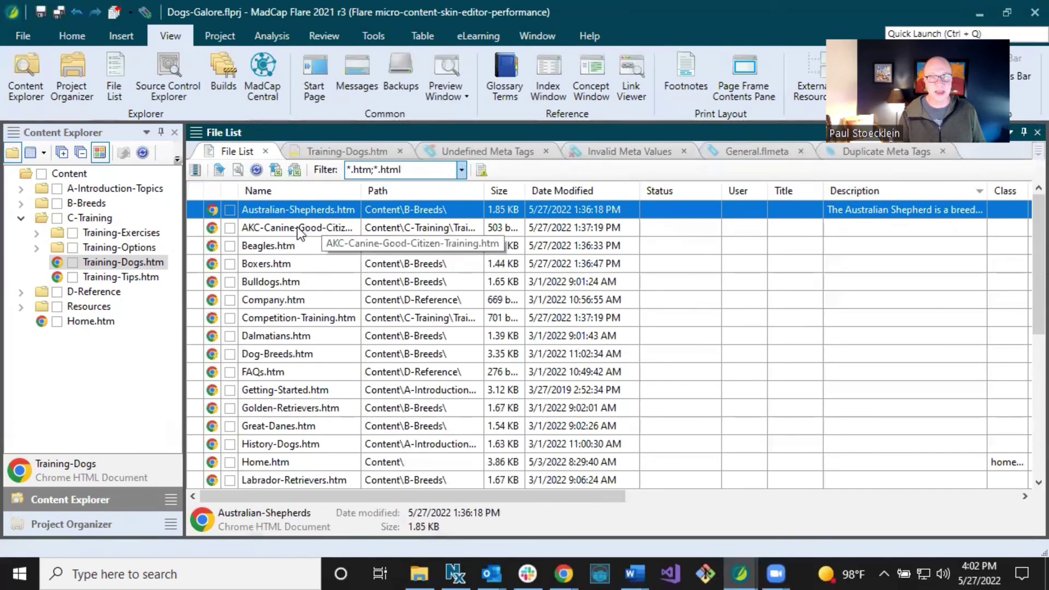
{"action": "left_click", "coordinate": [325, 230]}
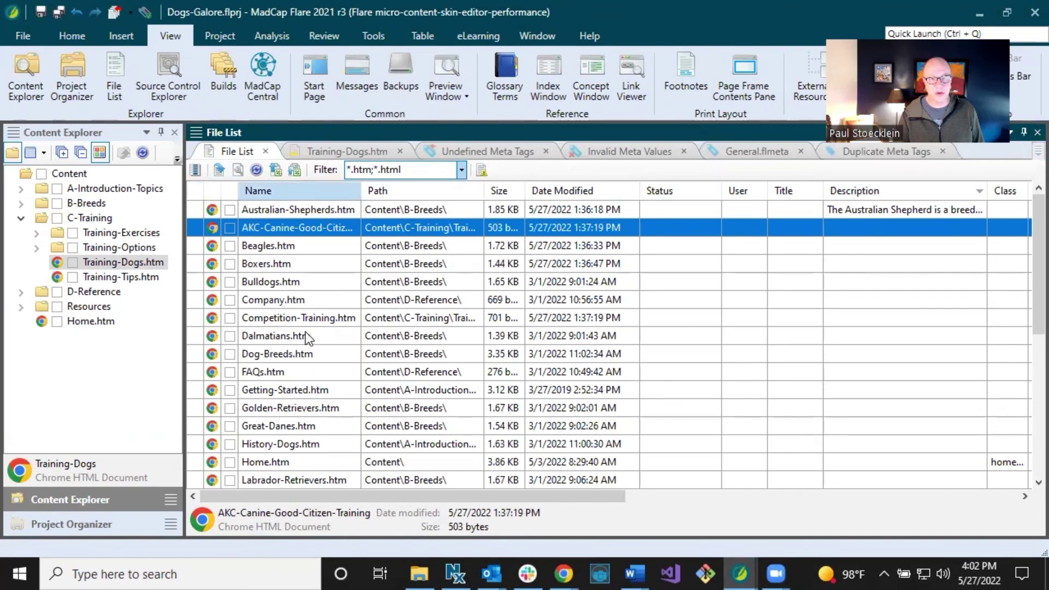